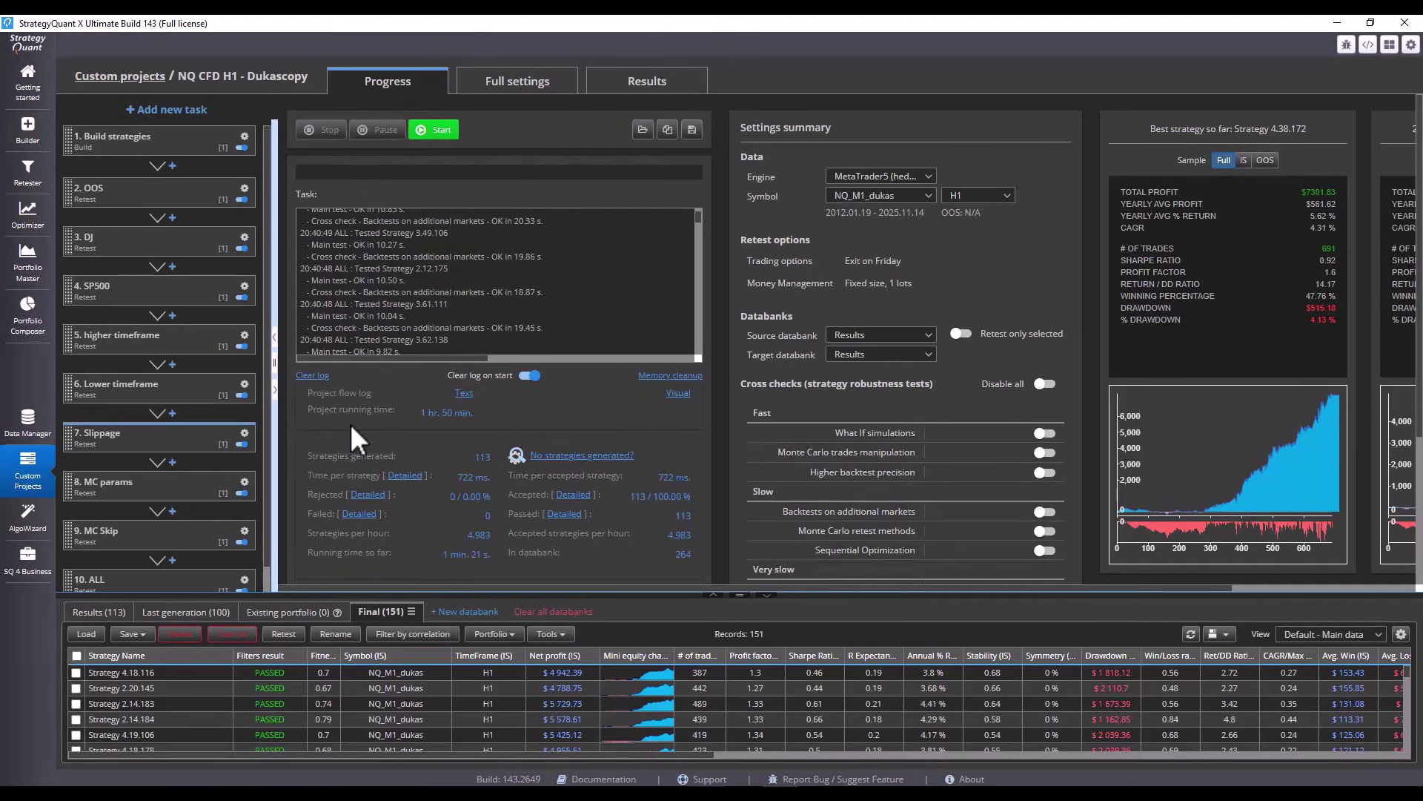
Sort the Final databank strategies by Sharpe ratio, highest first
click(816, 655)
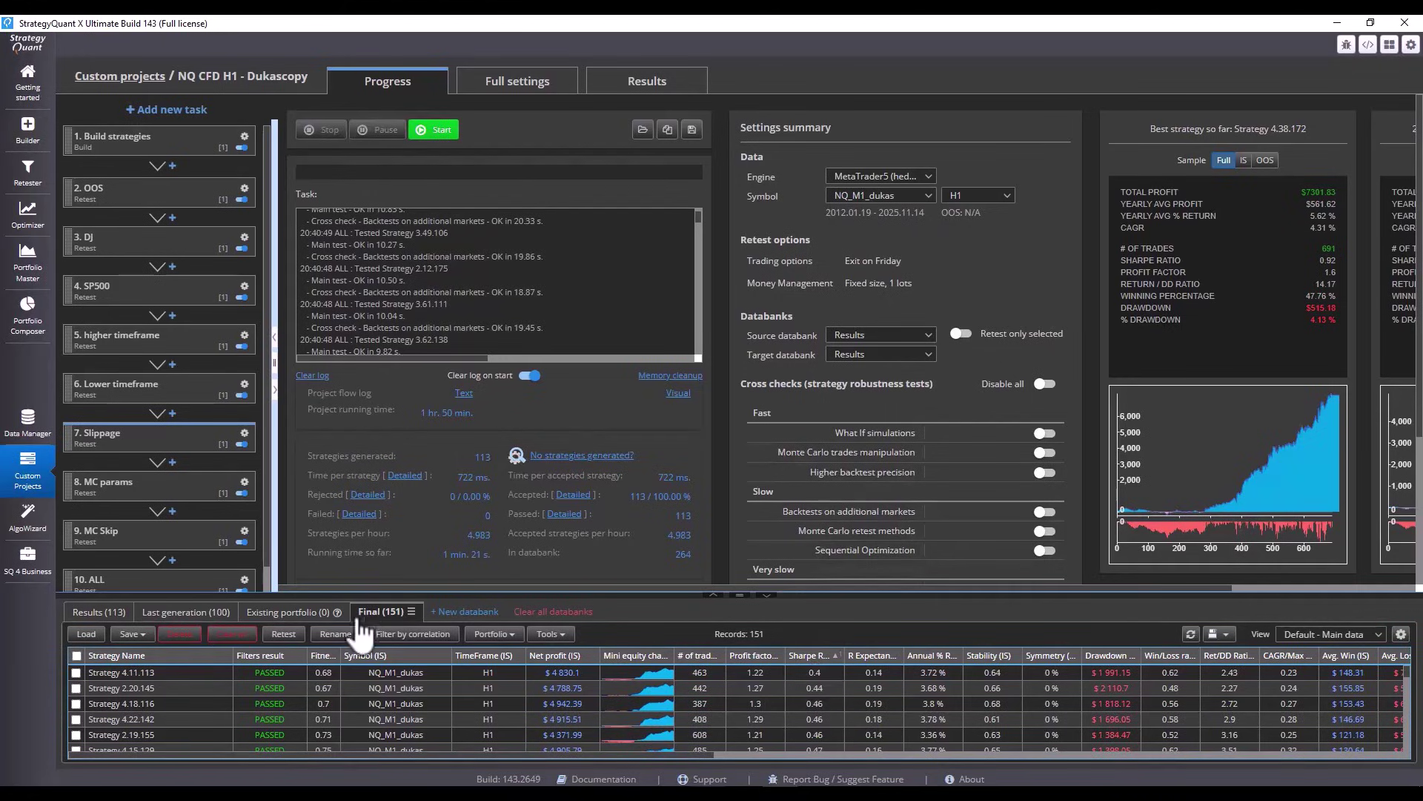
click(815, 655)
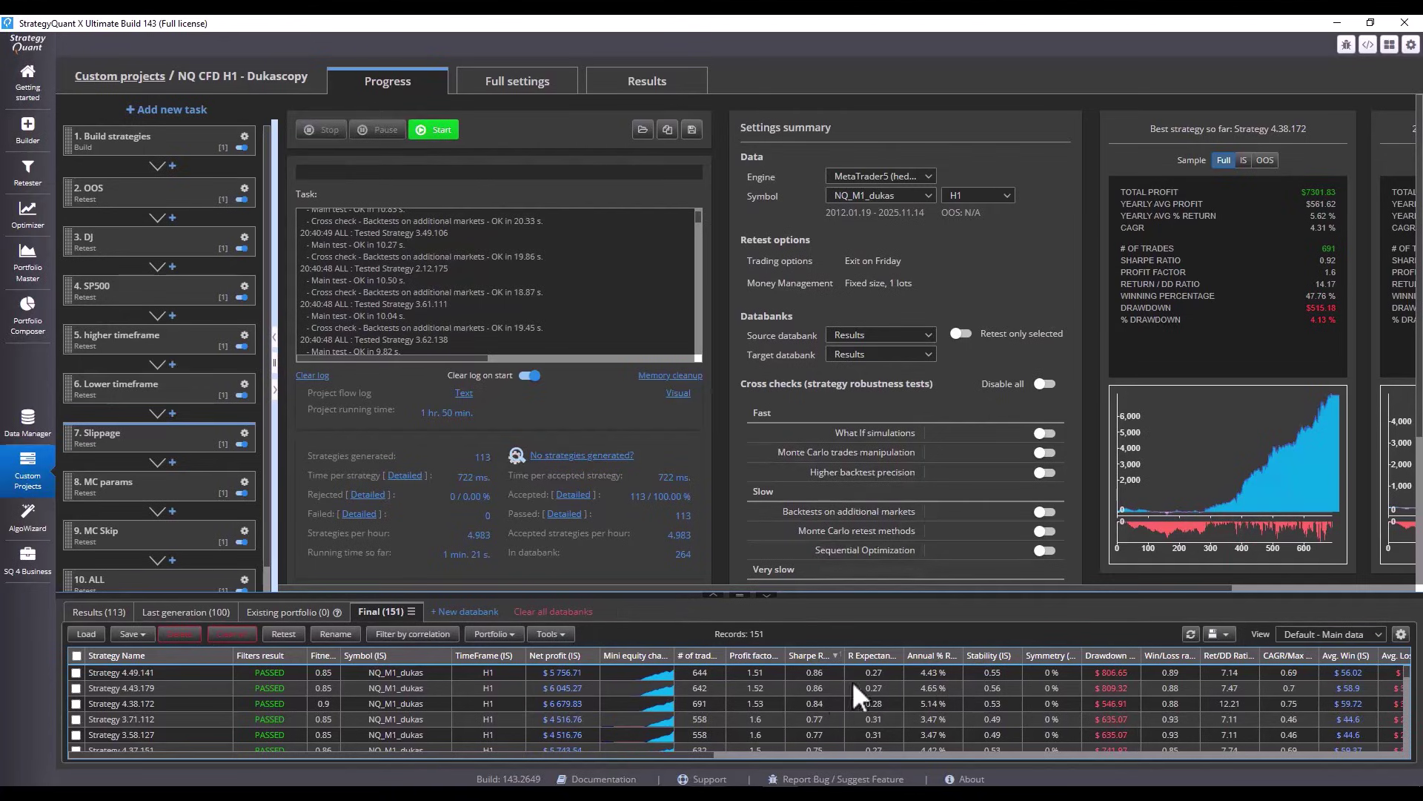
scroll(924, 704, down, 10)
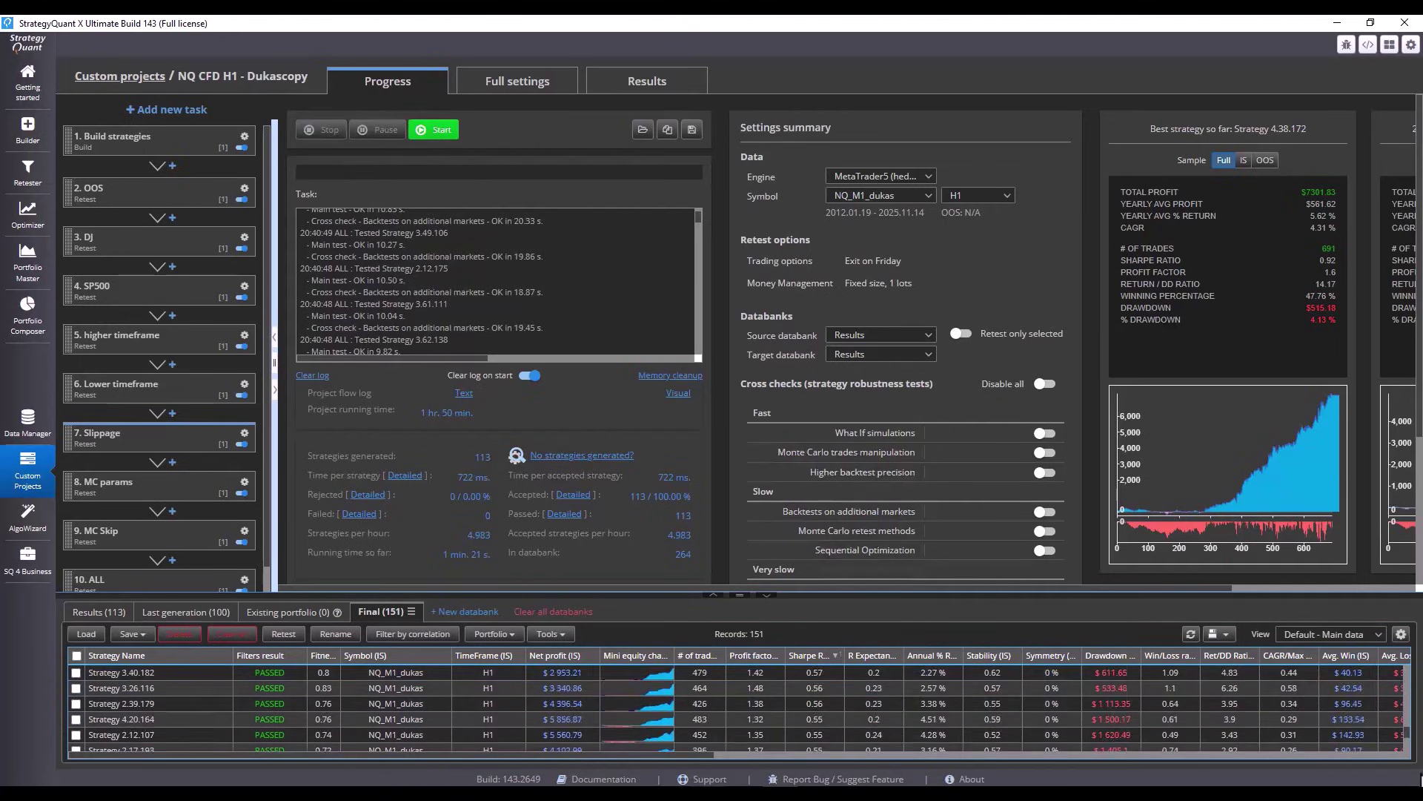
scroll(919, 704, up, 10)
click(915, 703)
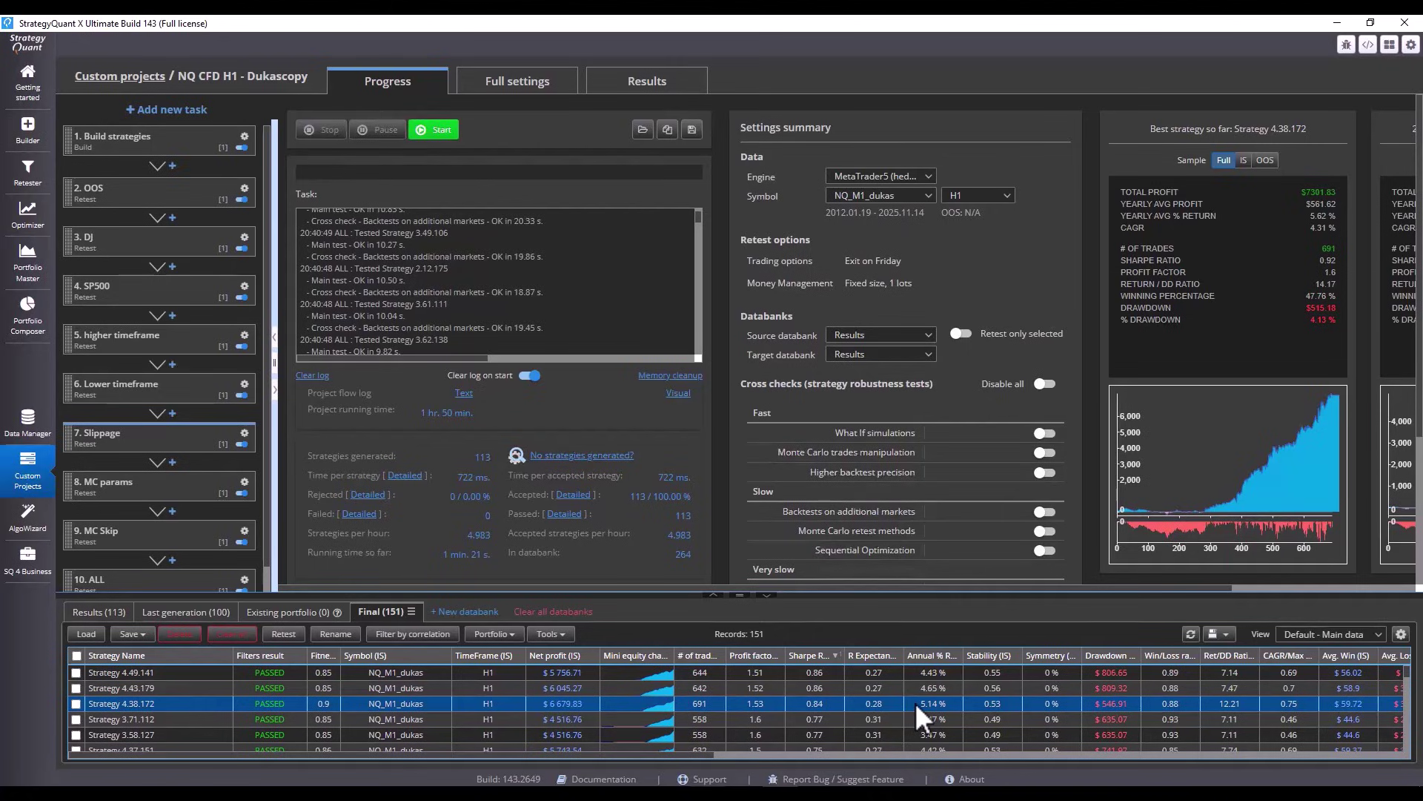
Switch to the Default - Portfolio view, re-rank by Sharpe ratio, and select strategies
click(1333, 634)
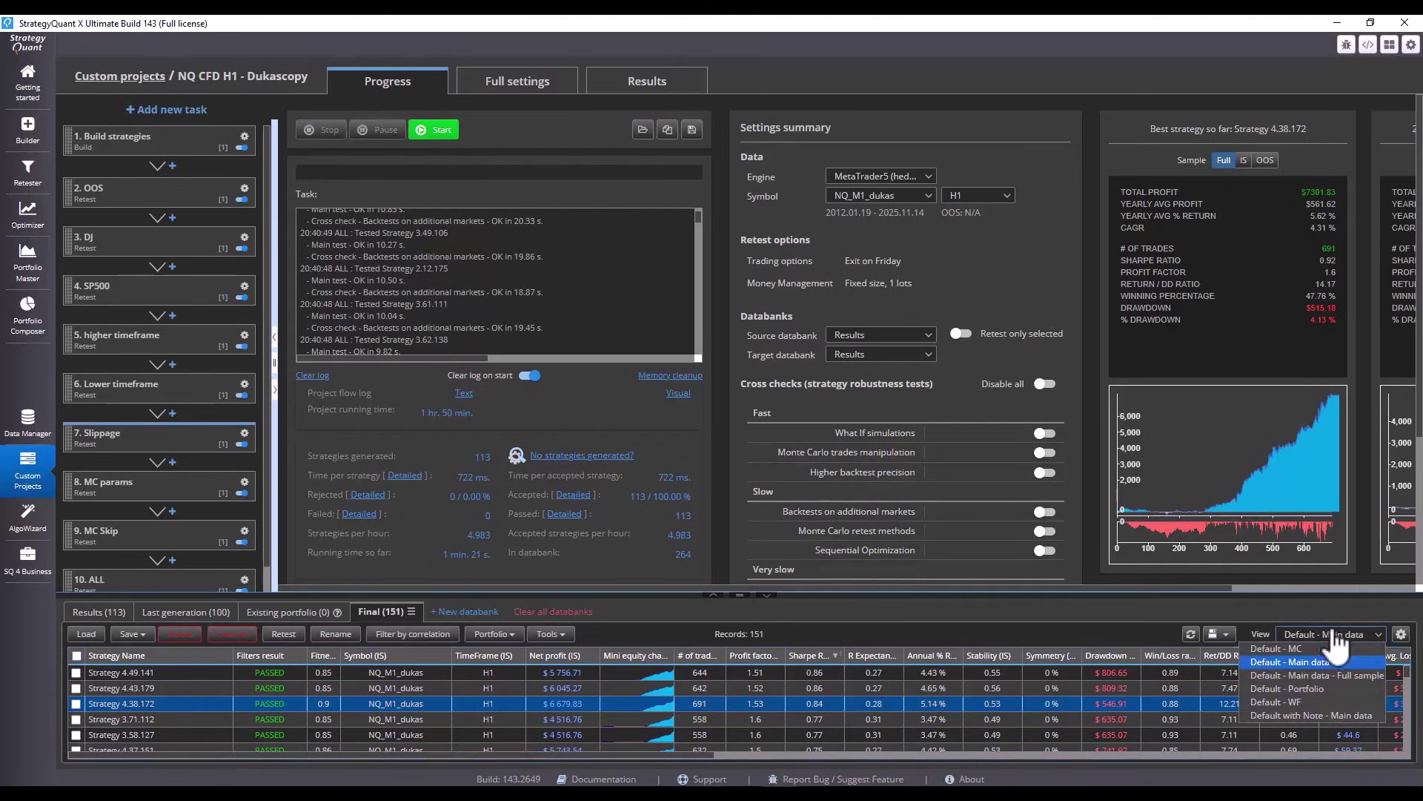
click(1306, 686)
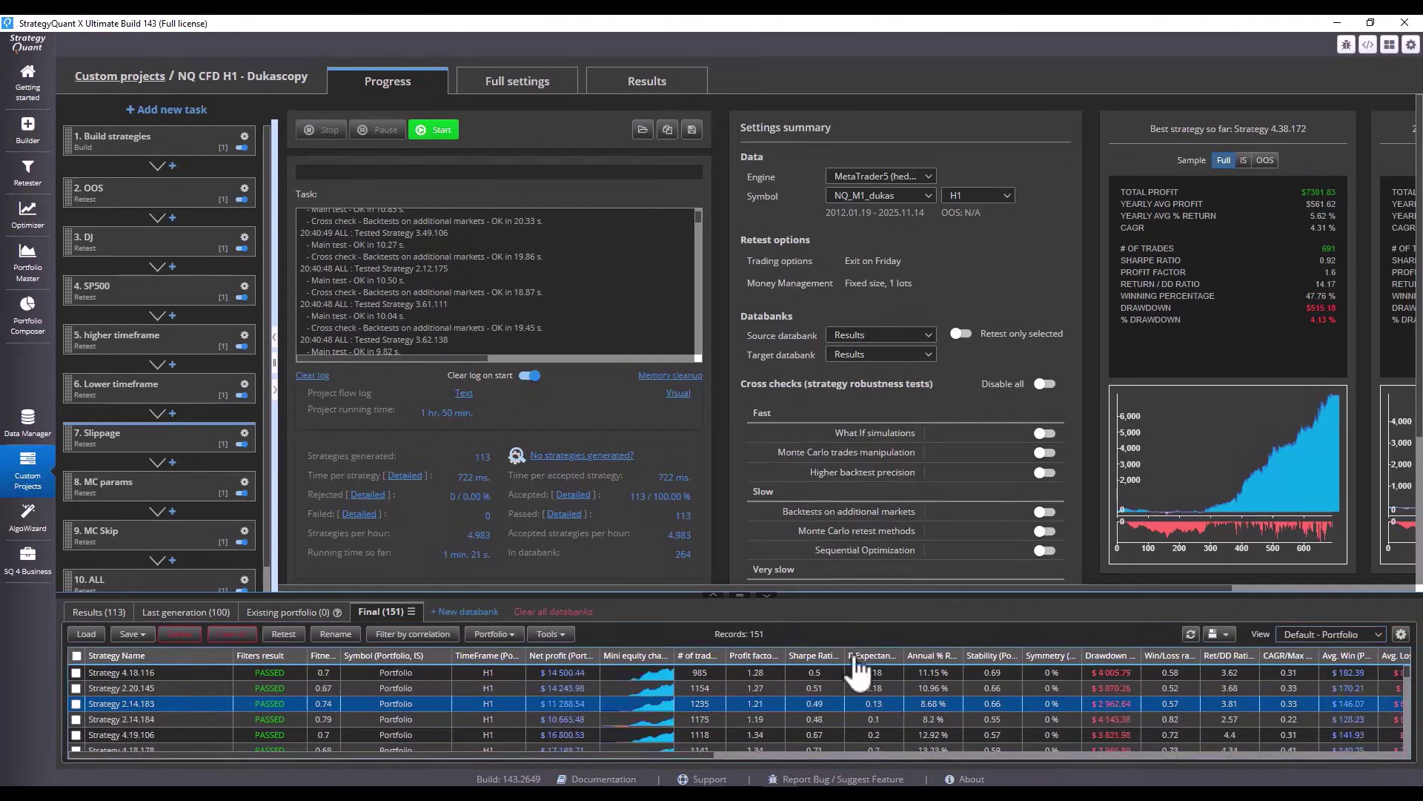
click(827, 656)
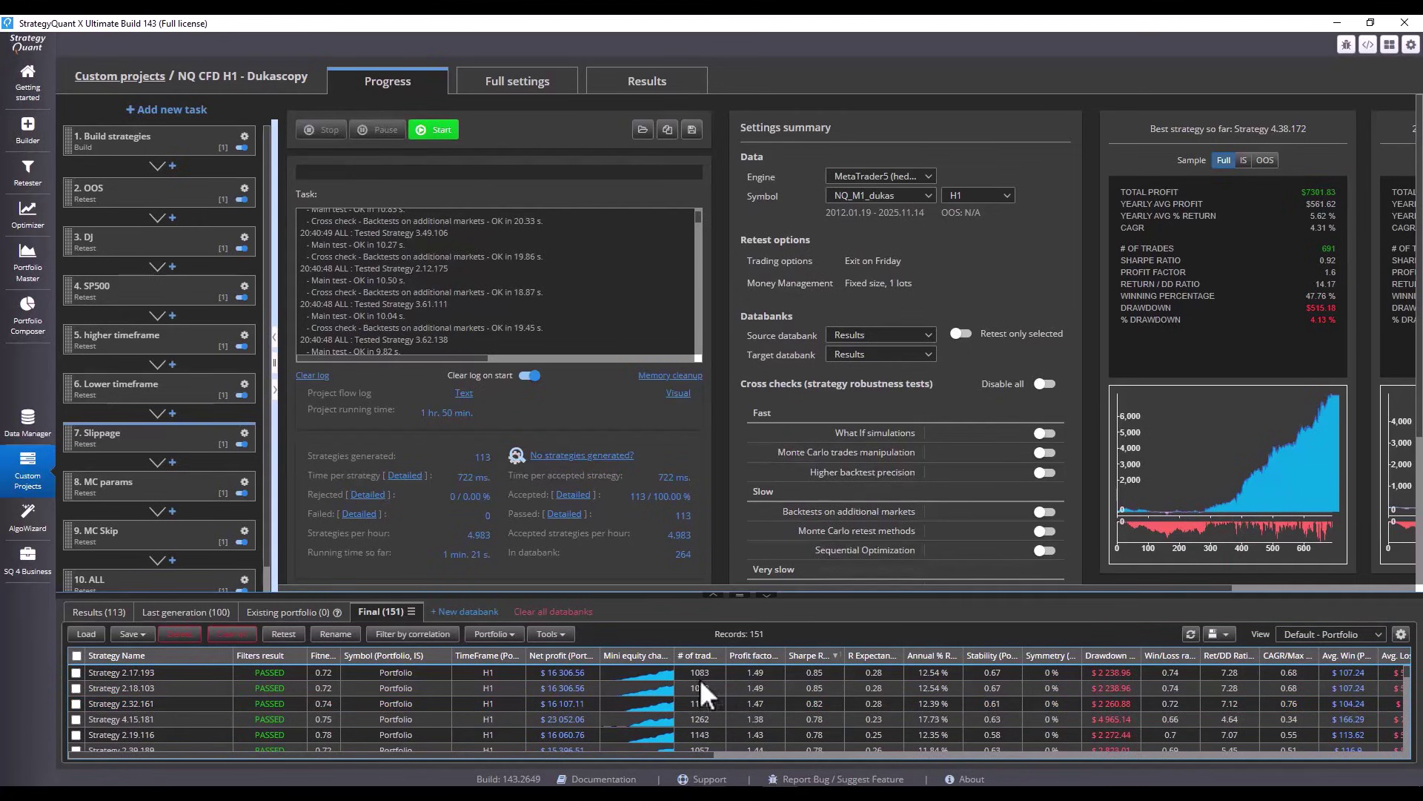
click(602, 687)
click(260, 702)
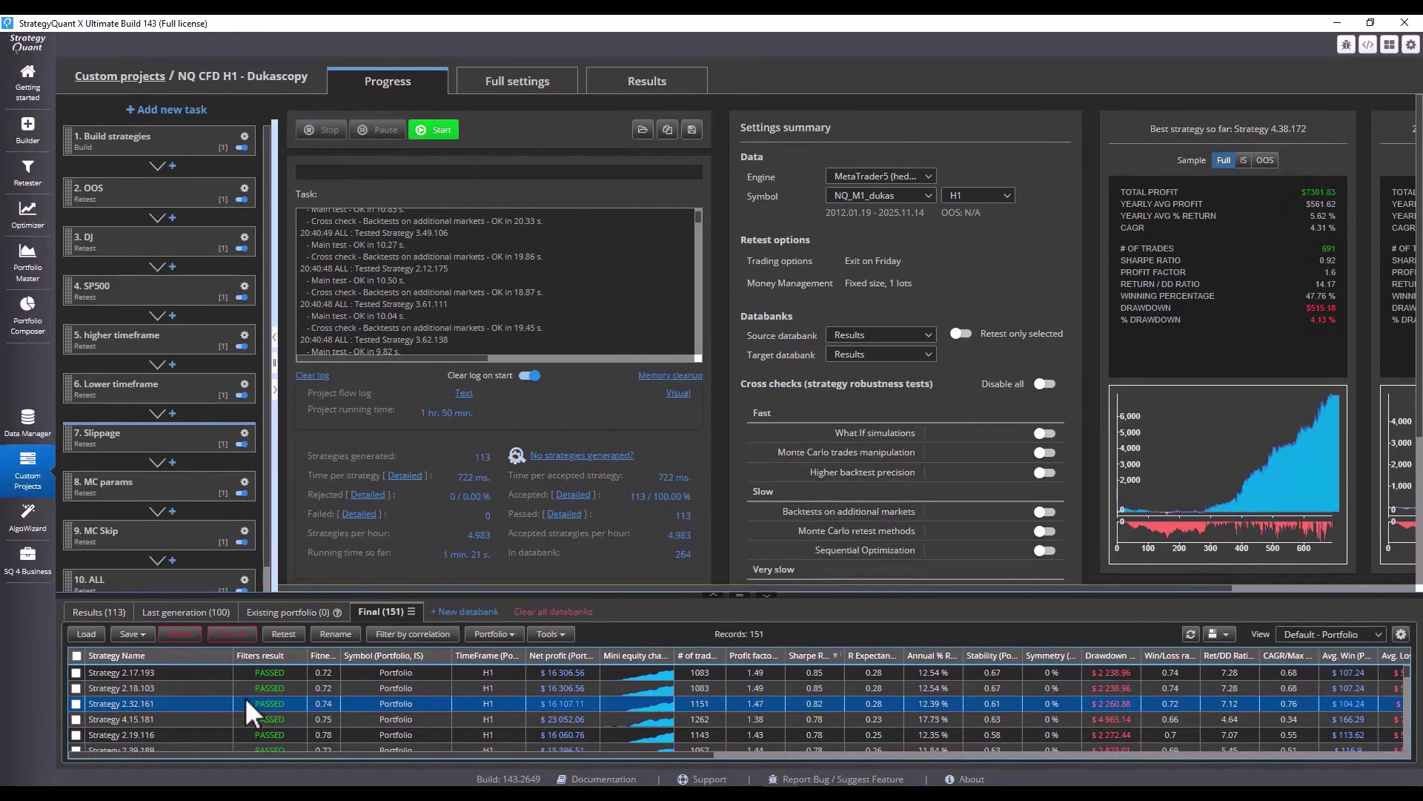
Check all 151 Final databank strategies and copy them via the context menu
click(76, 655)
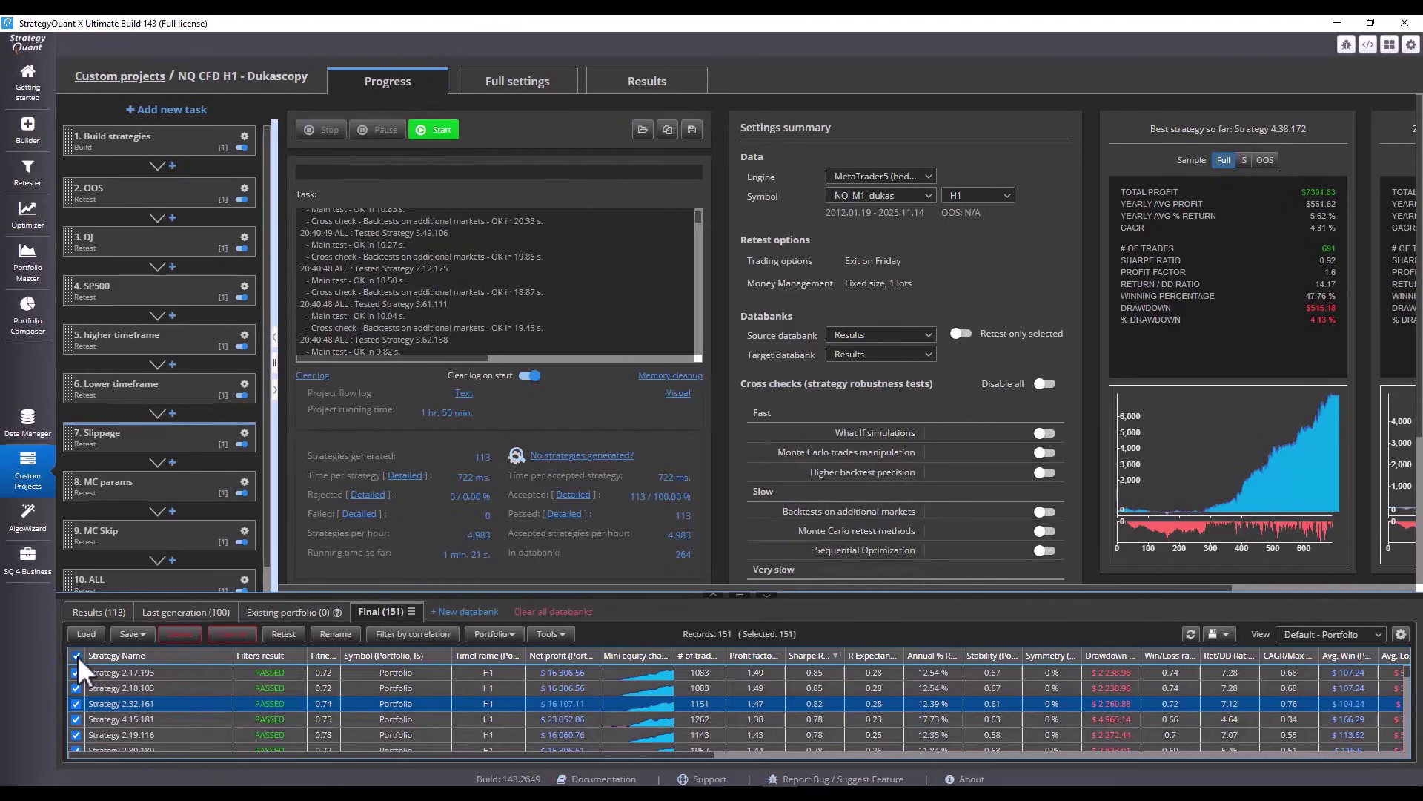
right_click(234, 698)
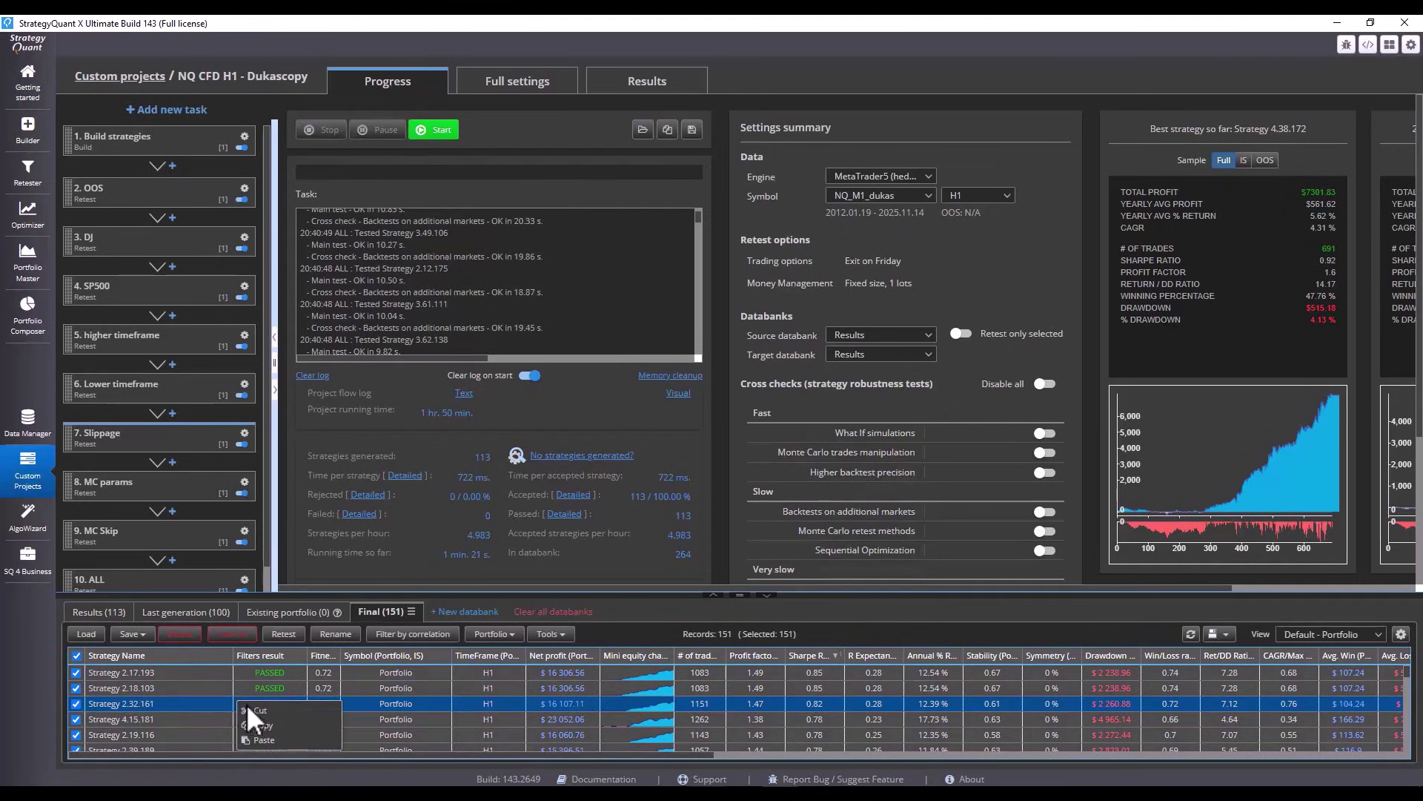
click(288, 724)
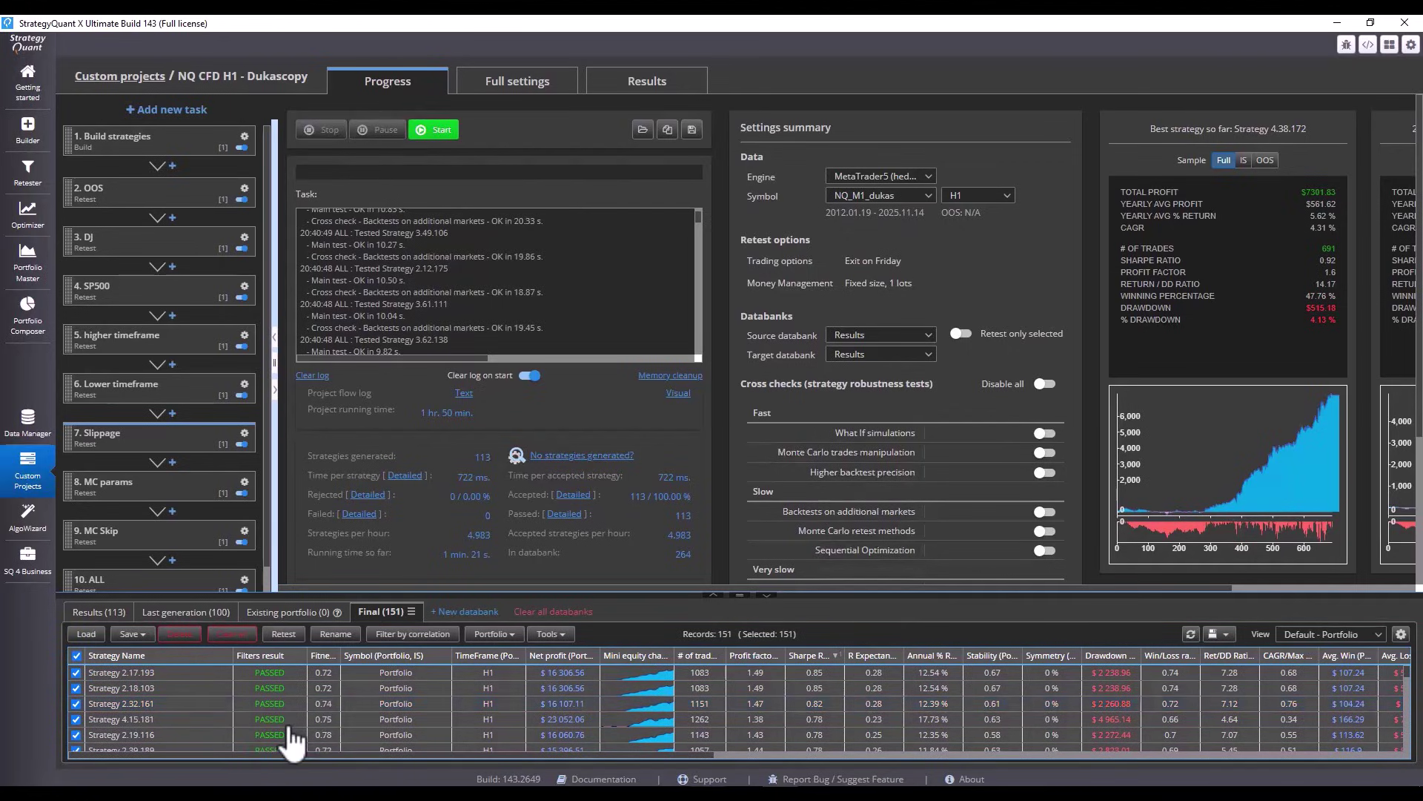
Delete the seven old Retester Results strategies and paste in the 151 copied ones
click(48, 179)
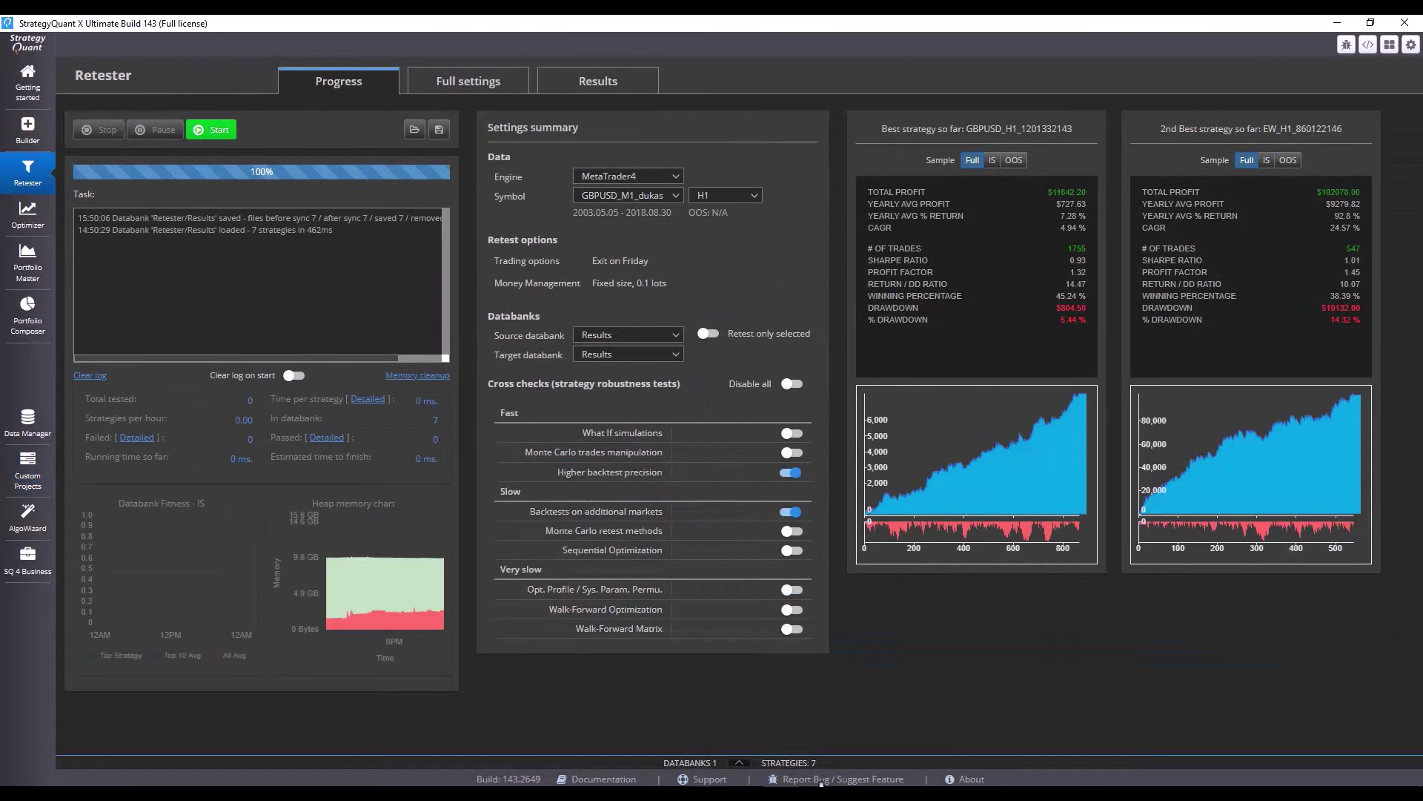
click(742, 763)
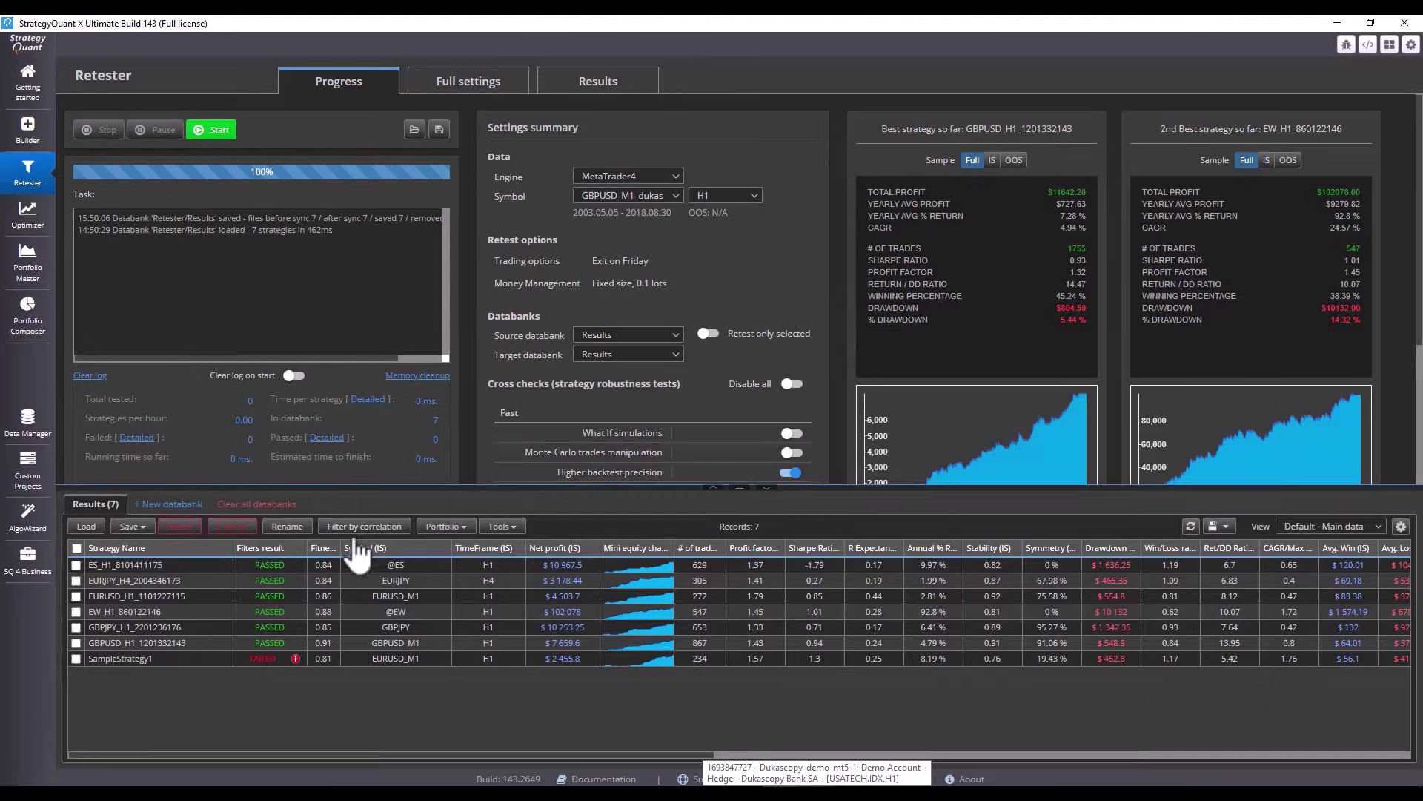
click(219, 527)
key(Return)
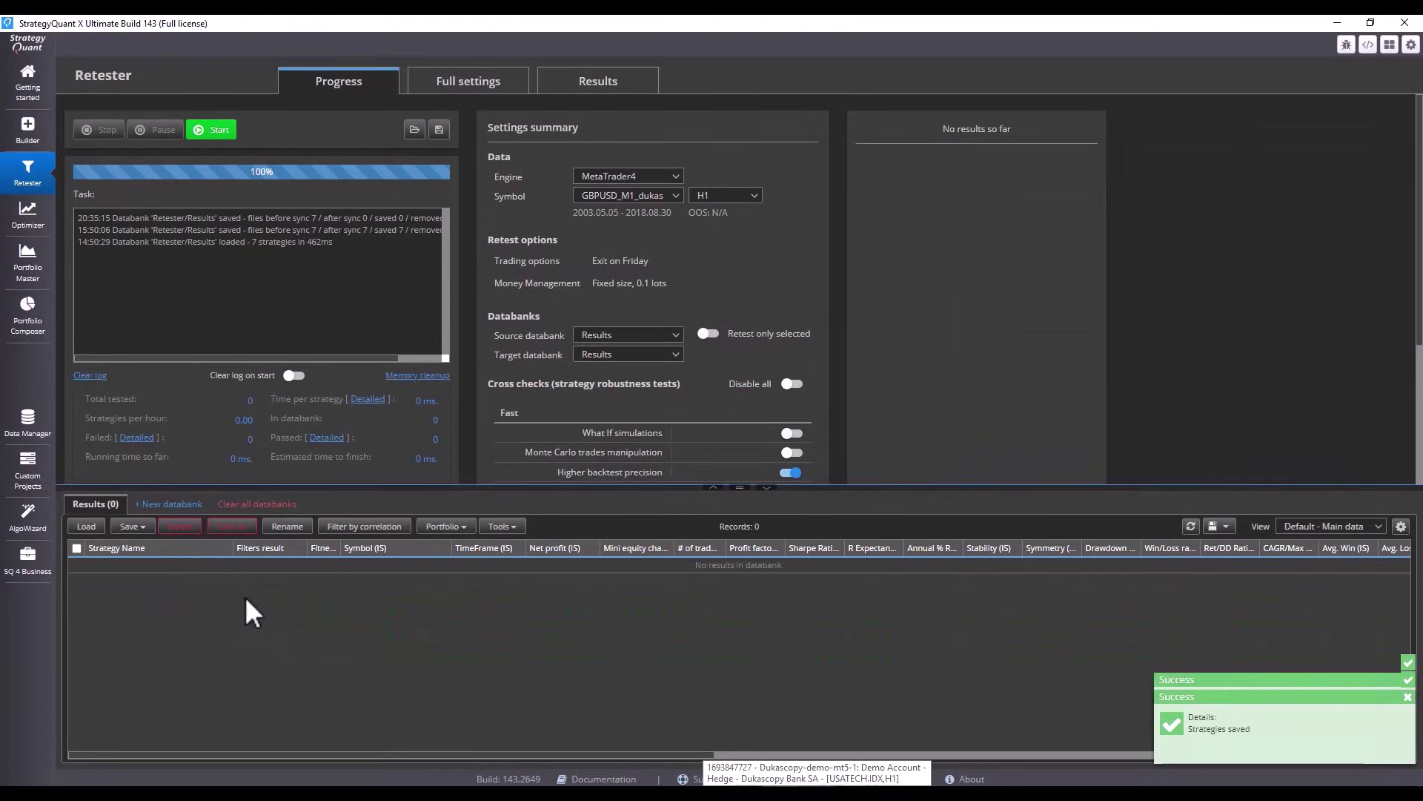
right_click(245, 596)
click(337, 630)
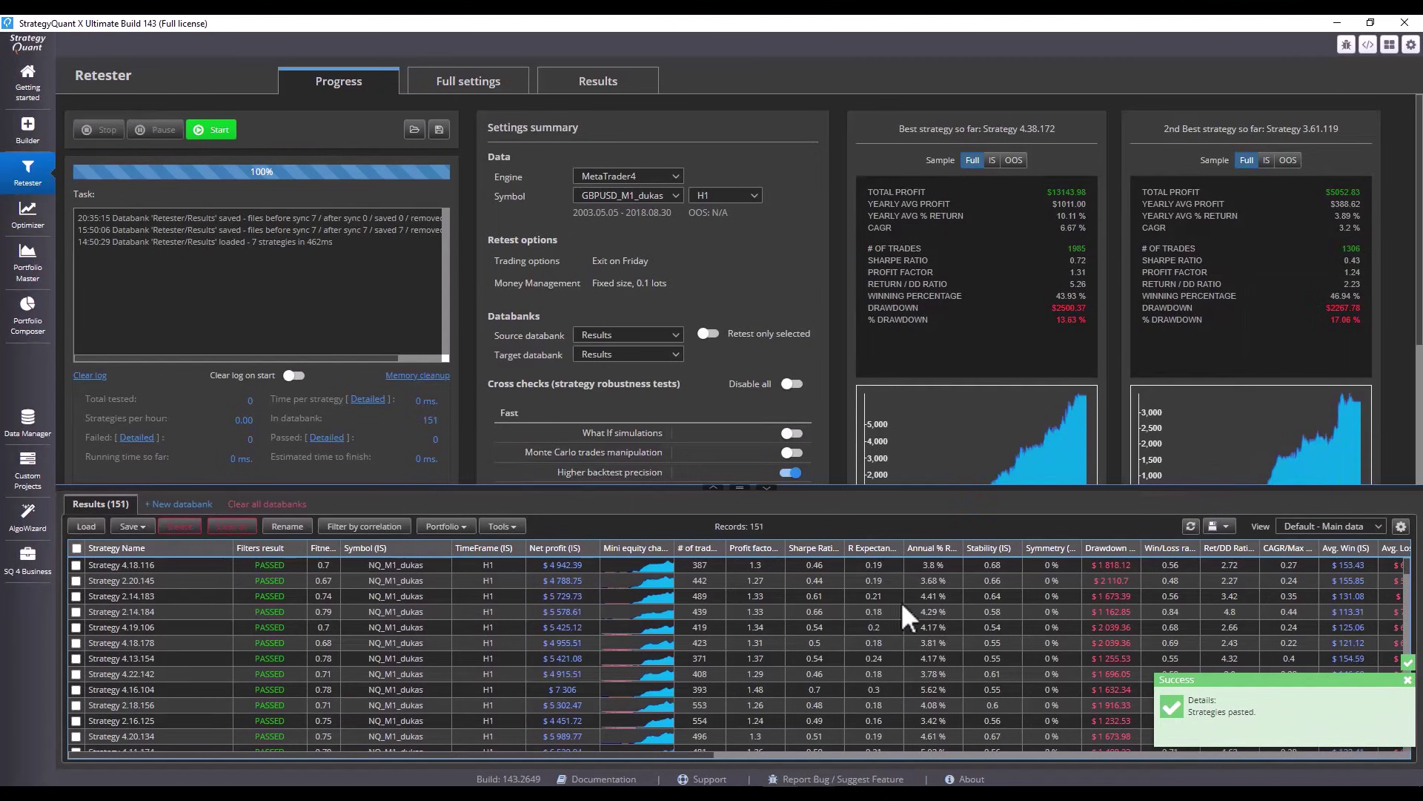
Rank the pasted strategies by Sharpe ratio and open Strategy 4.49.141's details
double_click(872, 563)
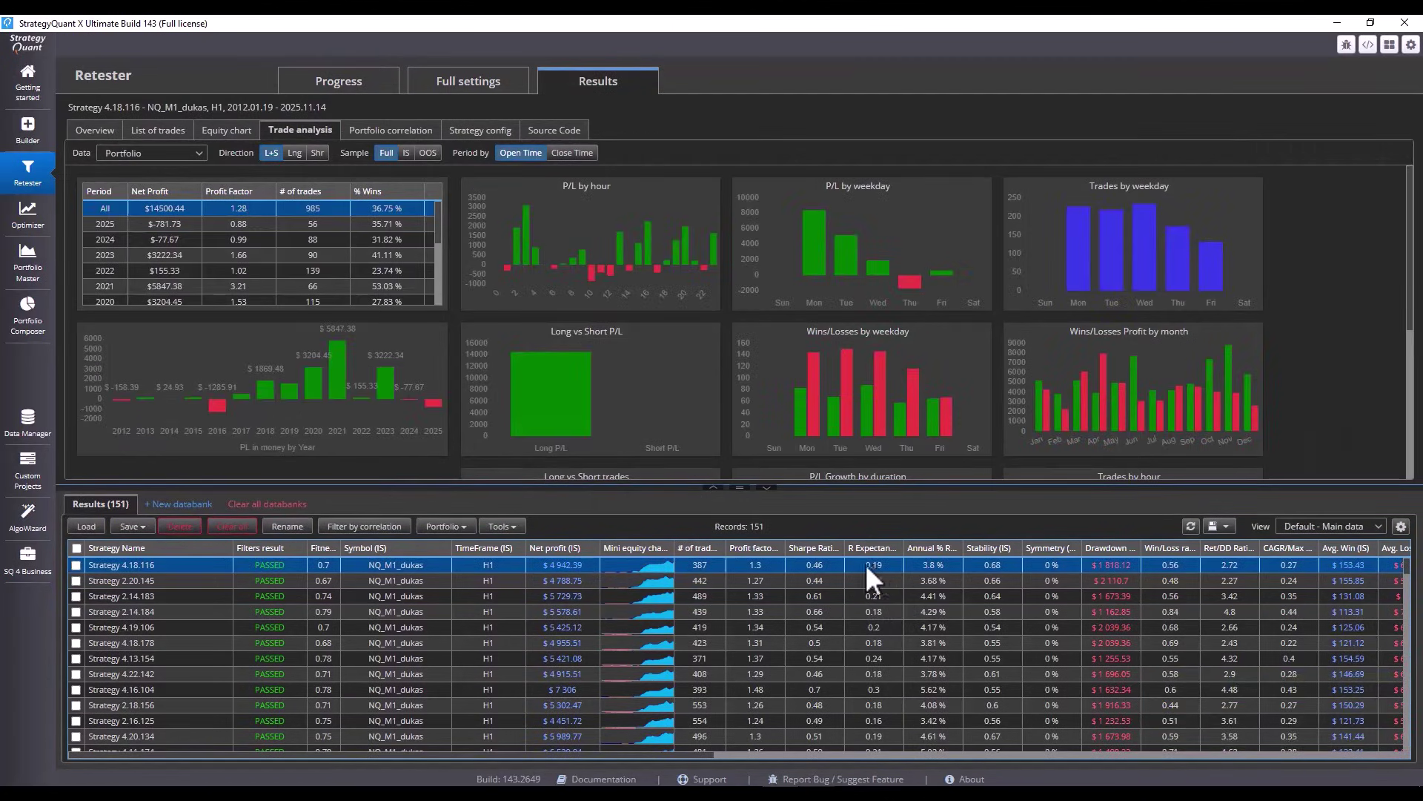
click(814, 548)
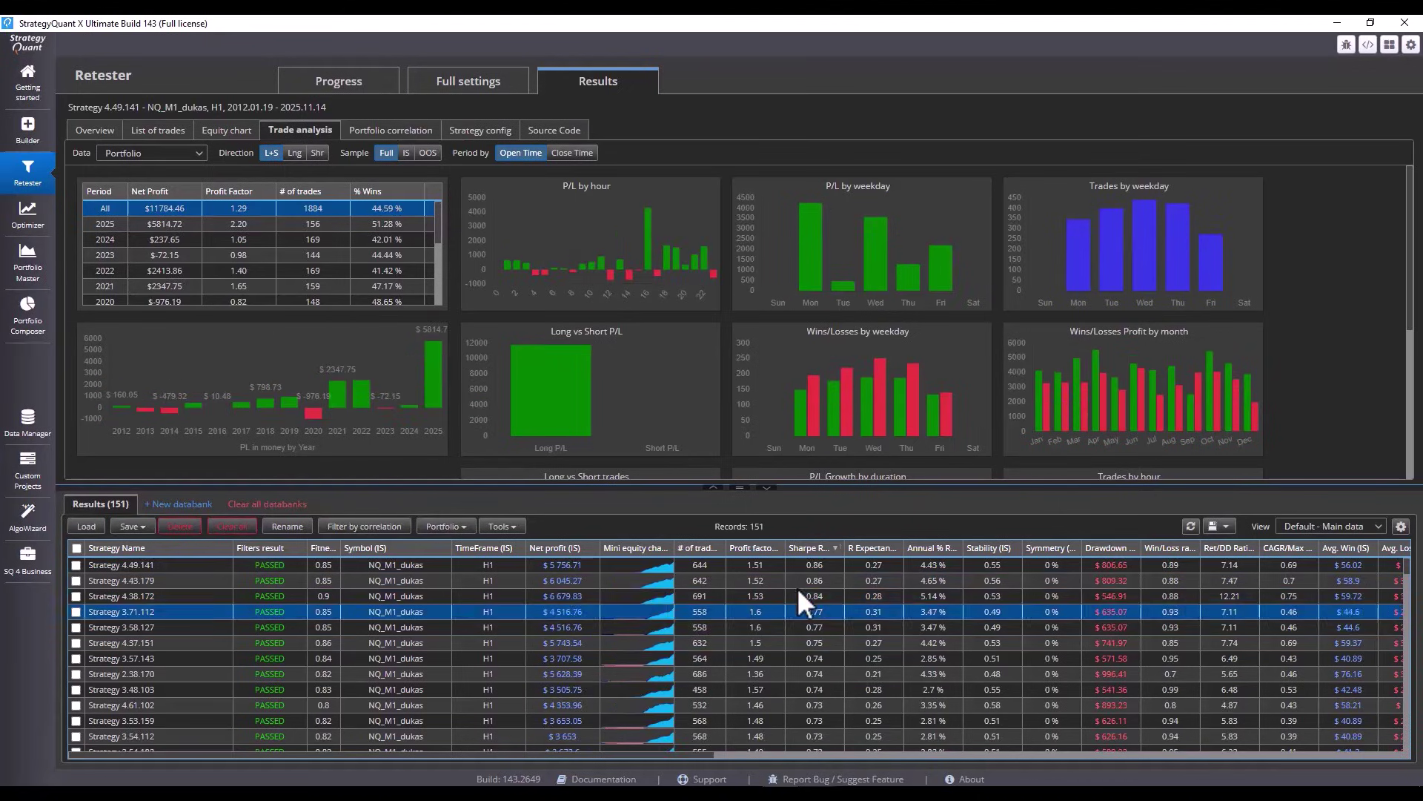
click(798, 589)
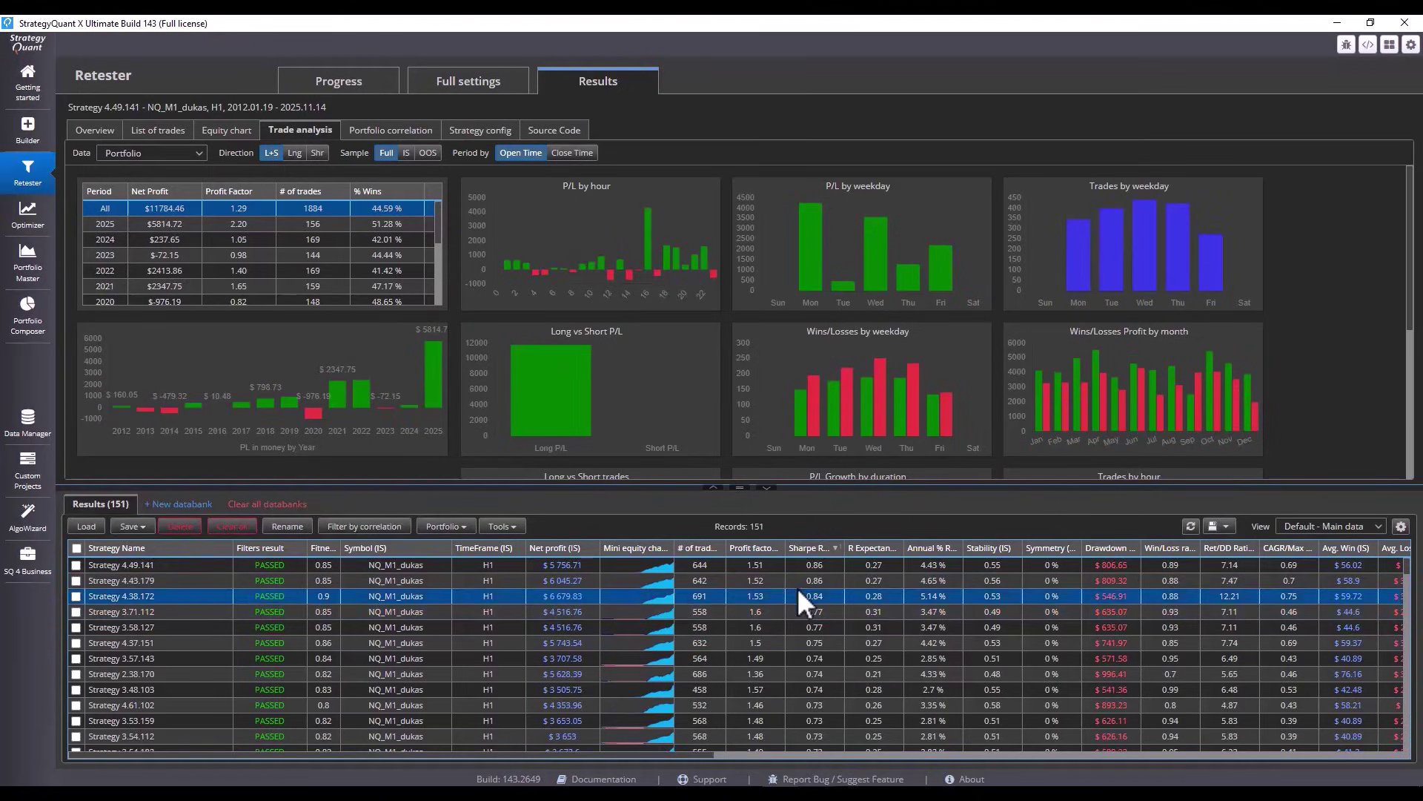
click(493, 80)
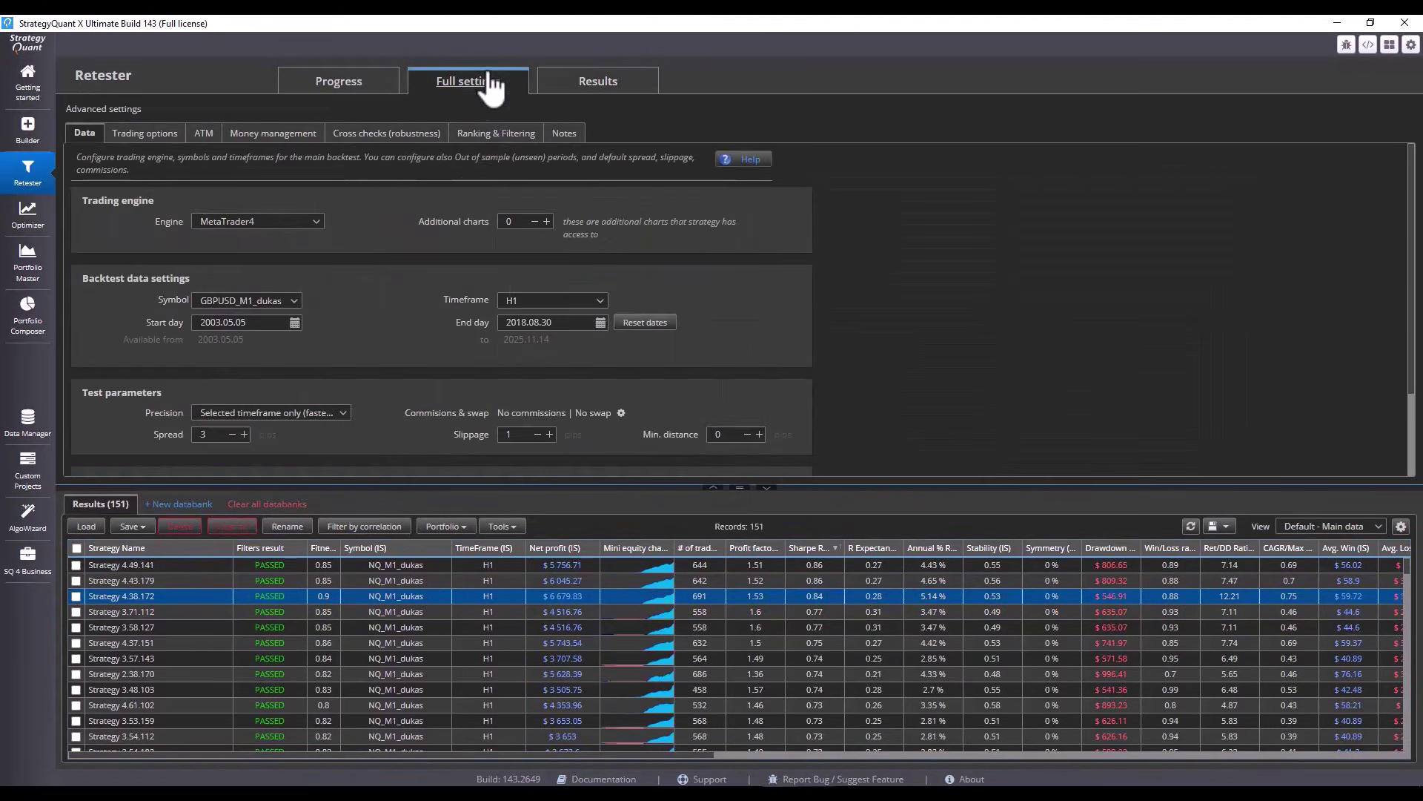
double_click(798, 569)
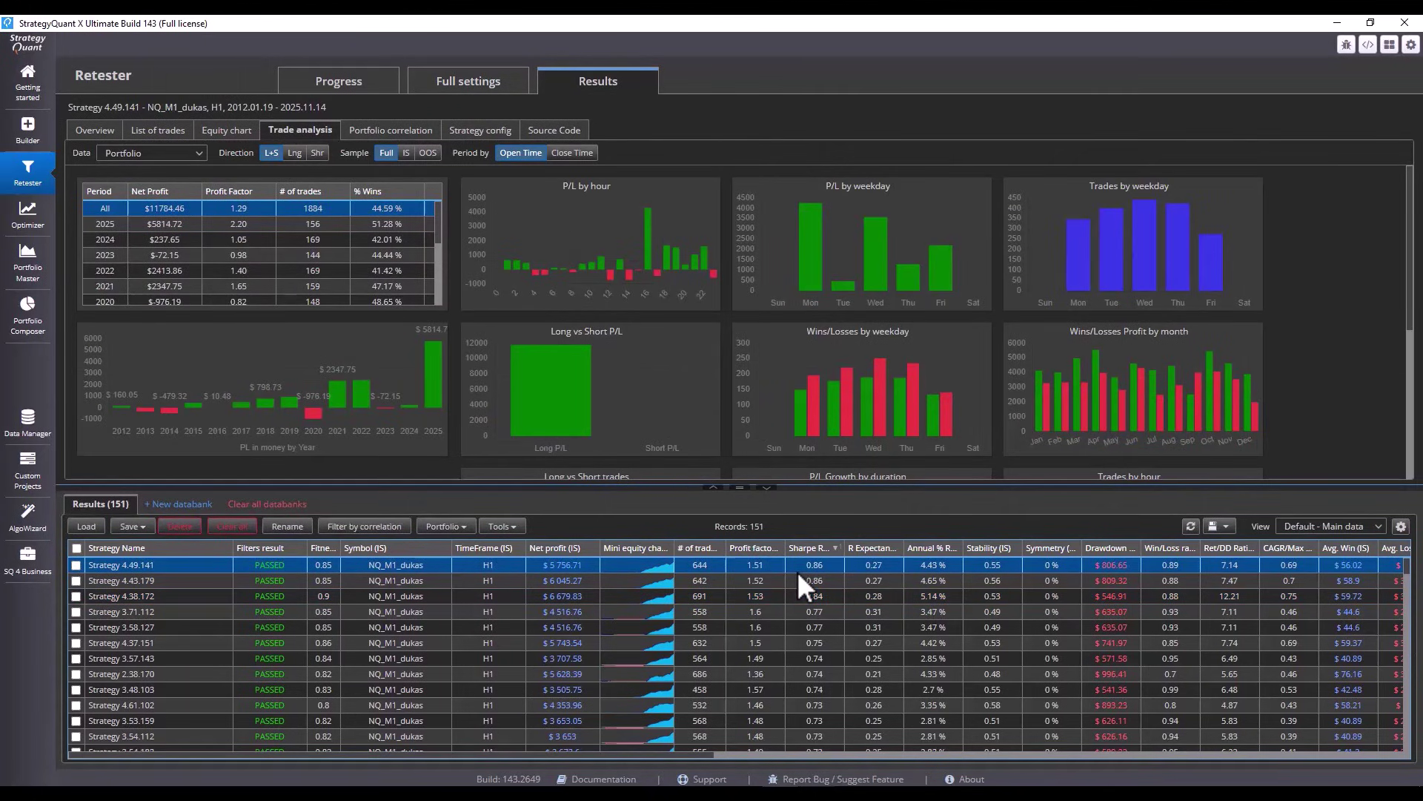
Apply Strategy 4.49.141's config to the Retester and set slippage to 0
click(478, 131)
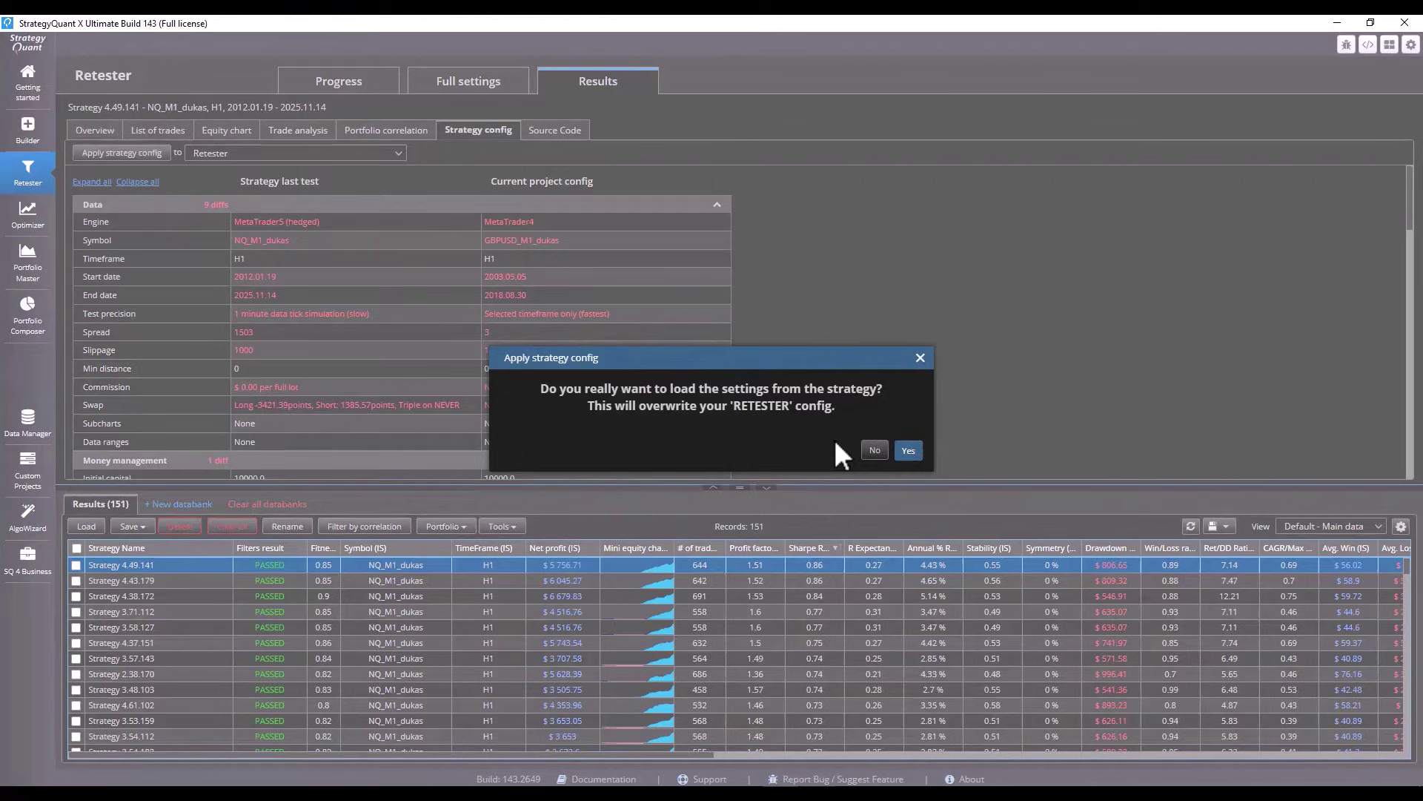
click(914, 466)
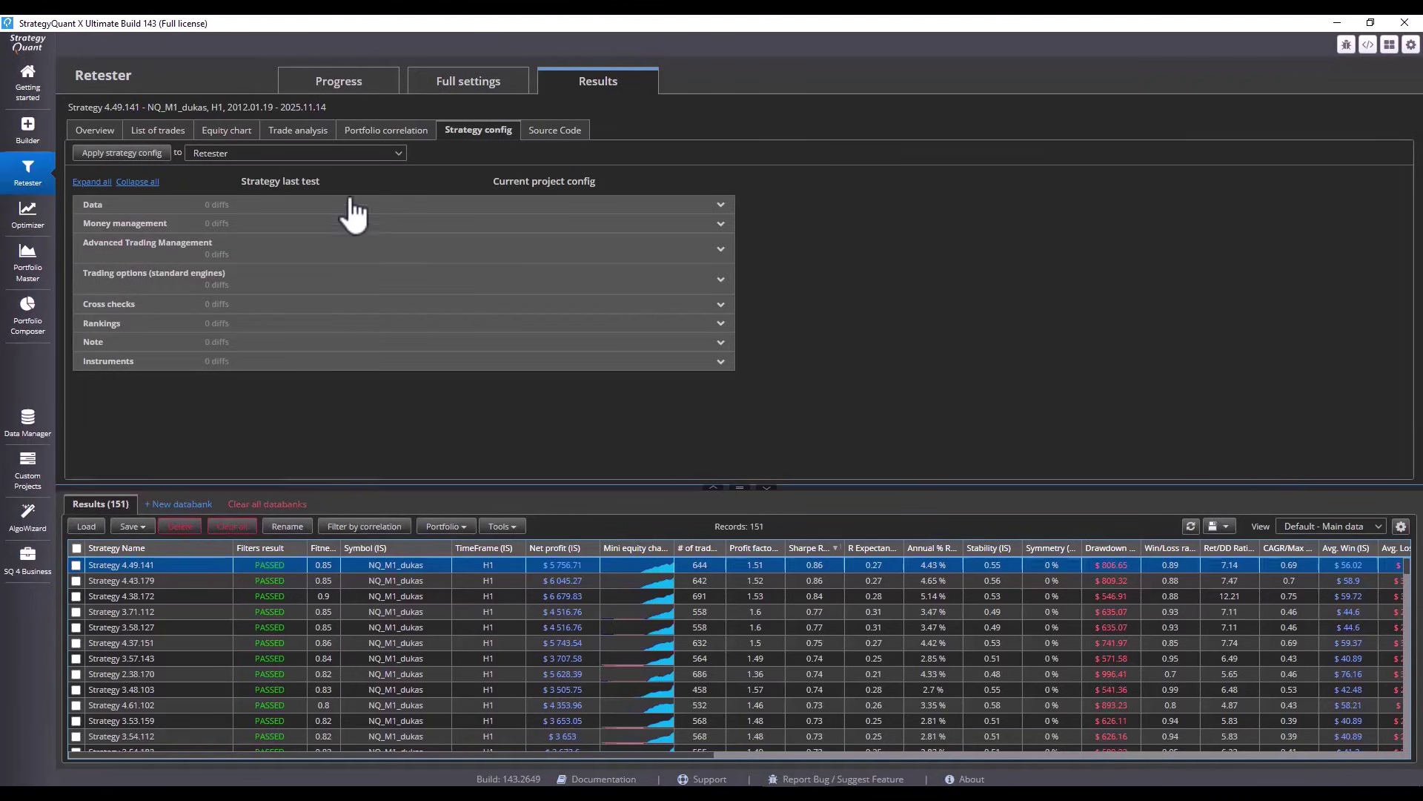
click(505, 85)
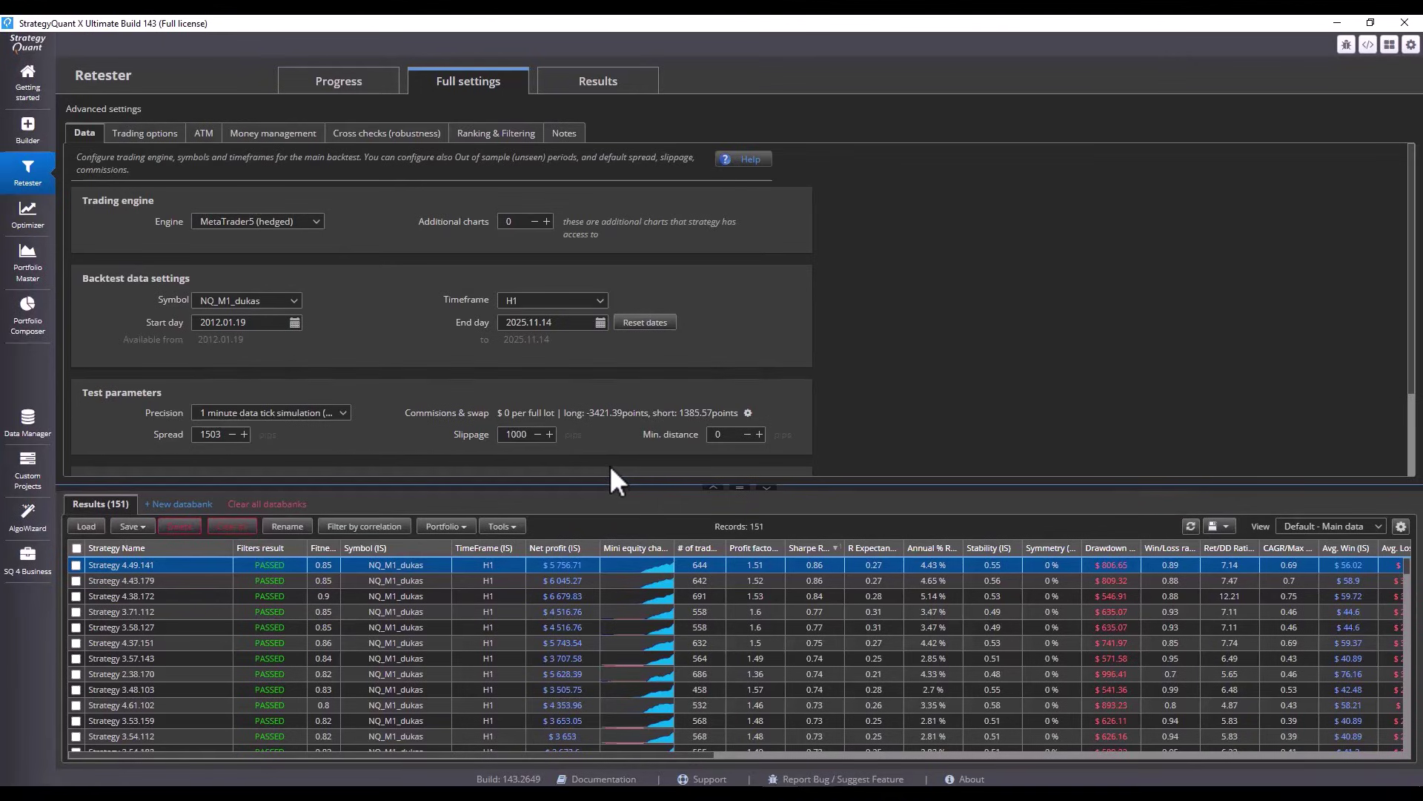
click(538, 438)
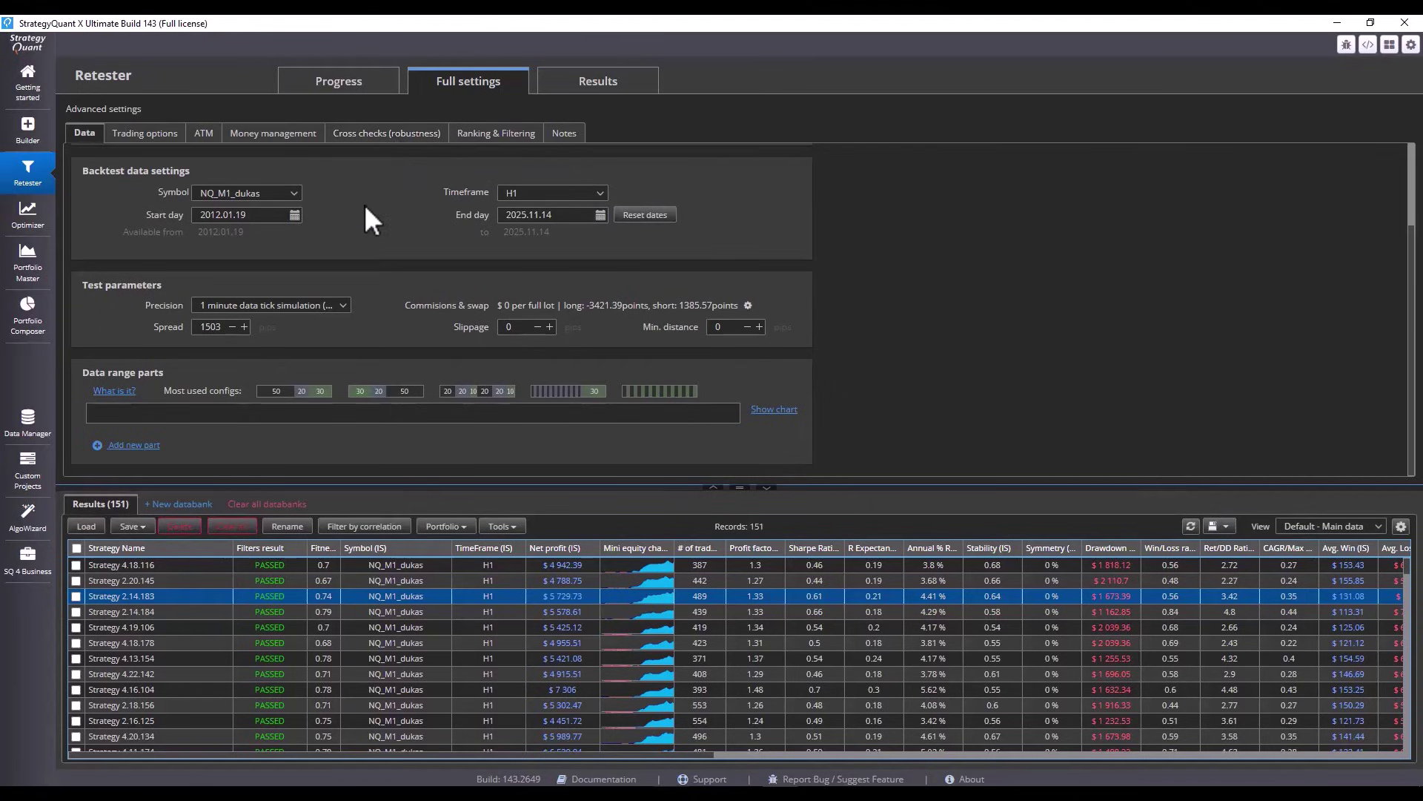
click(340, 83)
Retest the 151 strategies, rank by Sharpe ratio with 4.43.179 on top, and check all
click(215, 130)
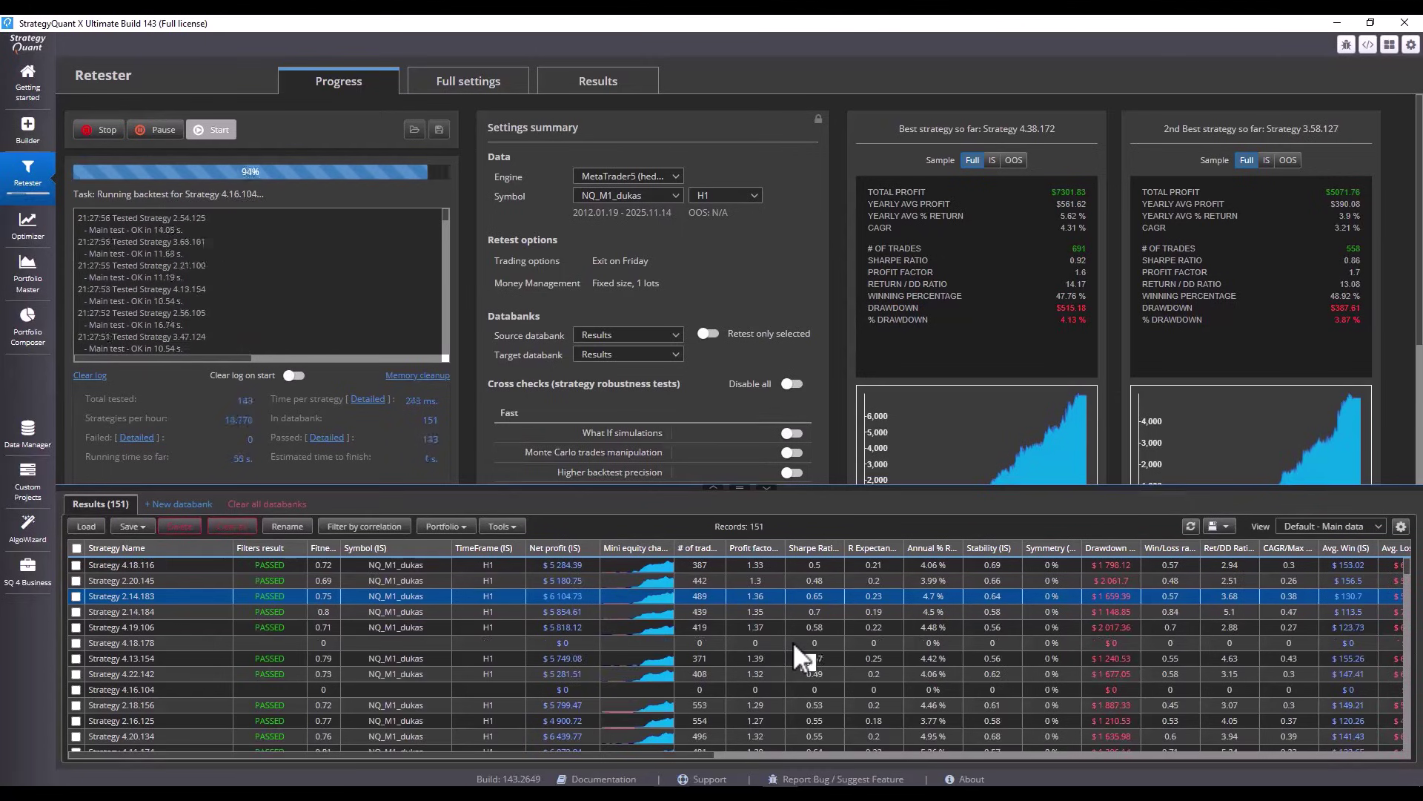
click(809, 549)
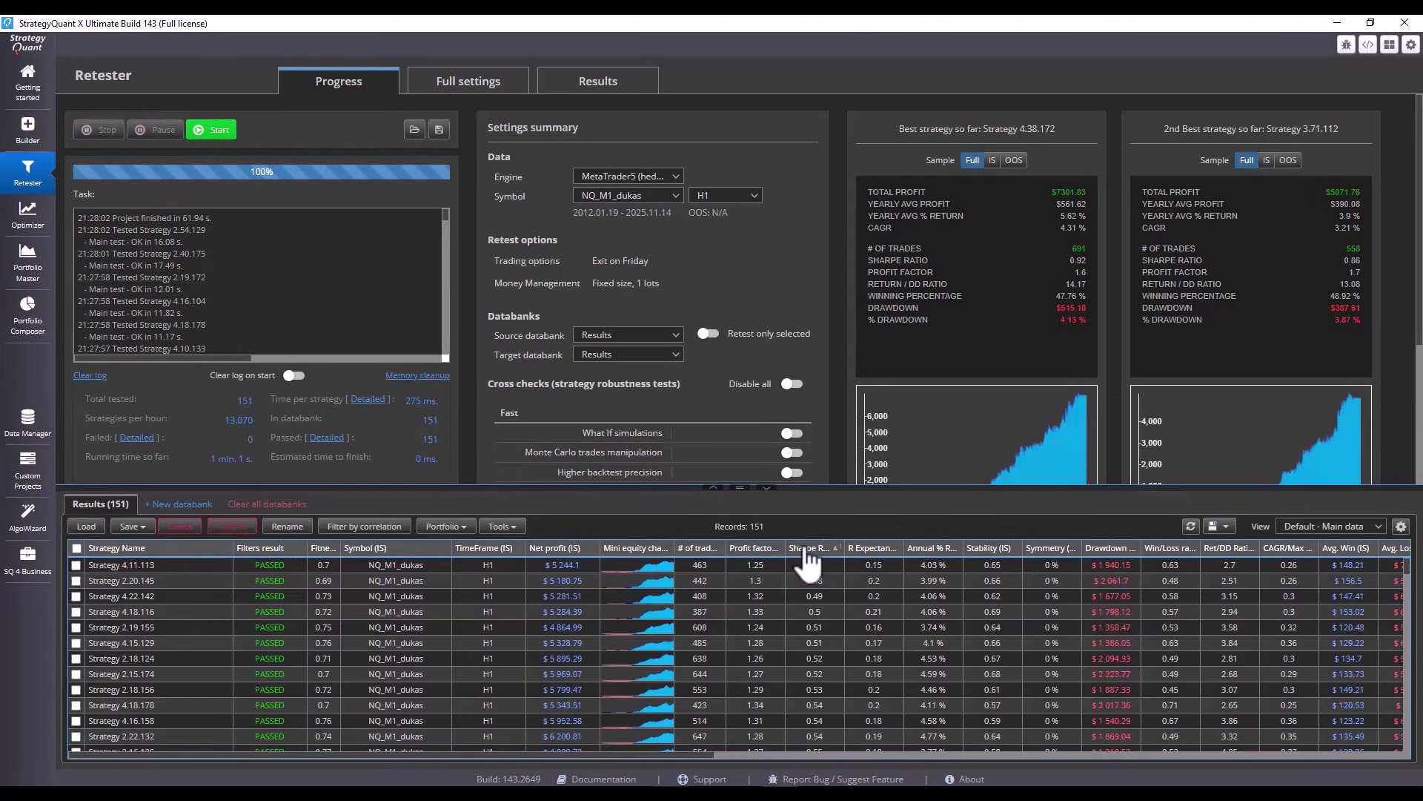
double_click(816, 565)
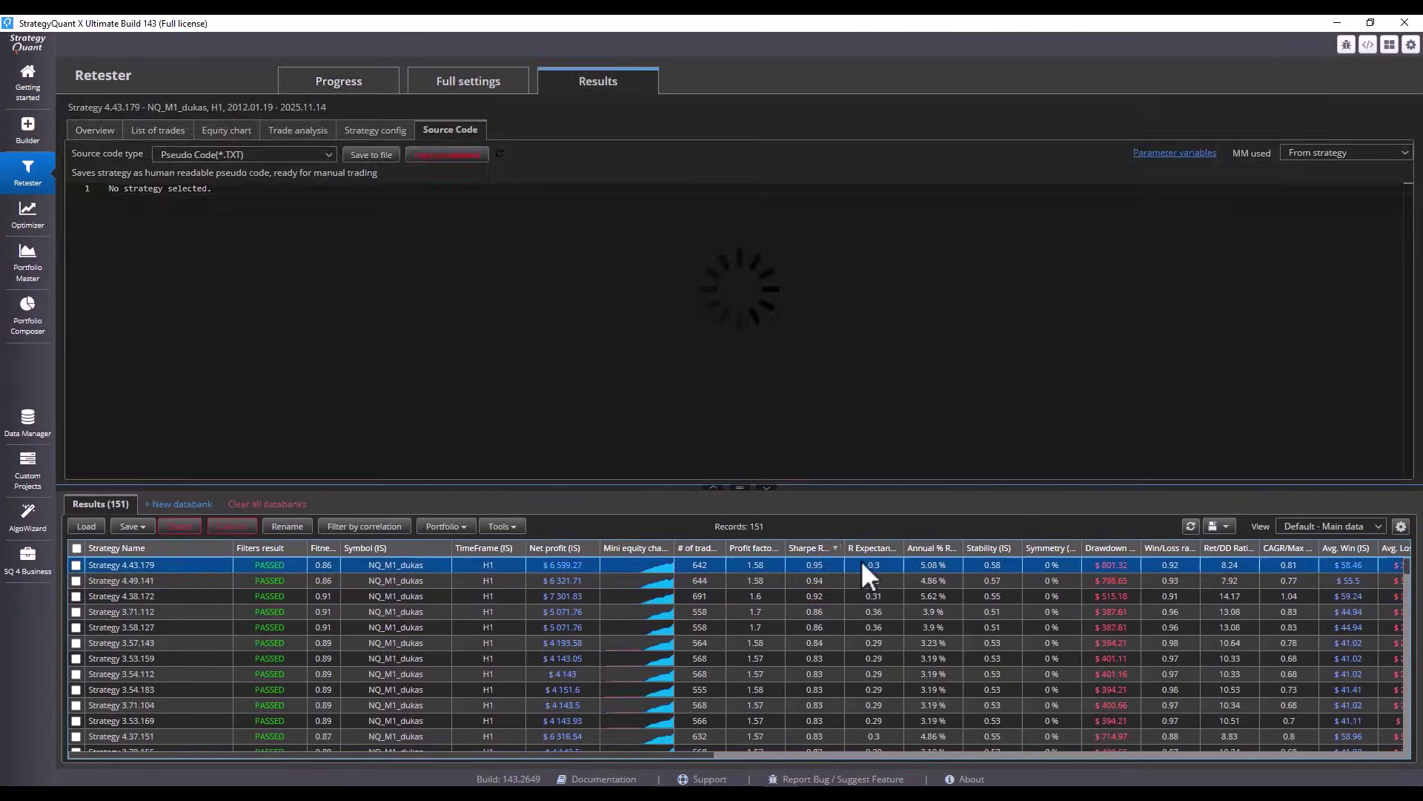
key(ctrl+a)
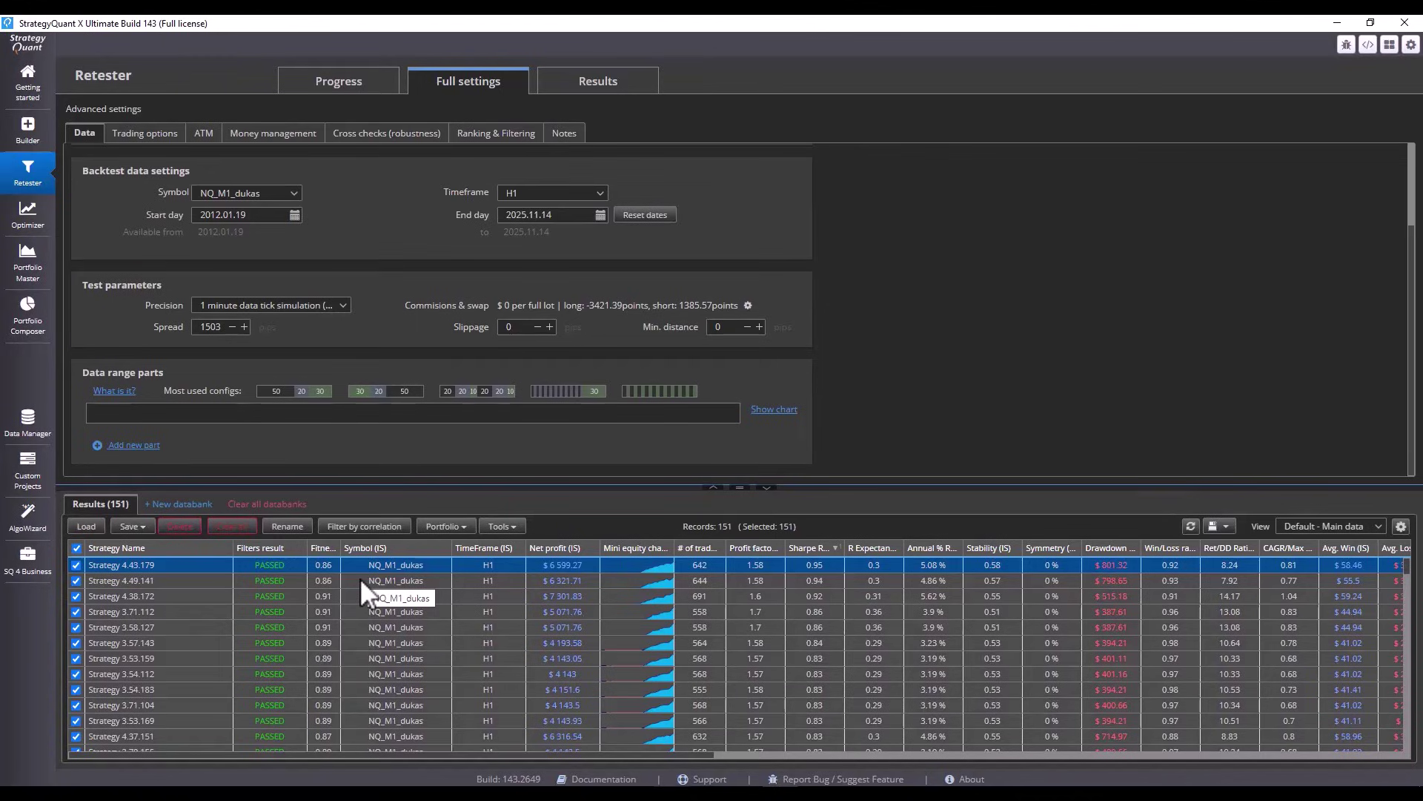
Filter strategies by monthly correlation above 0.5, removing 143 and keeping 8
click(367, 527)
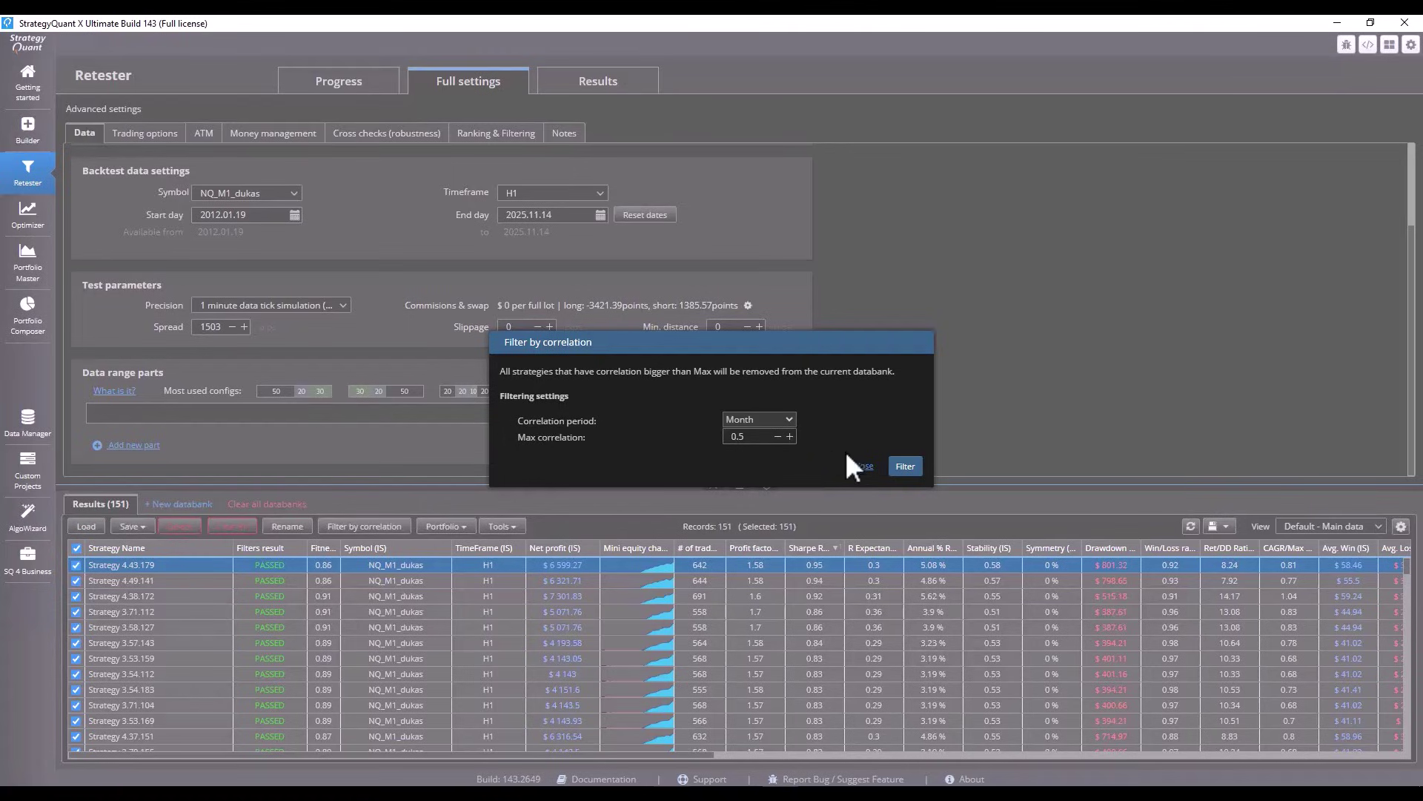
click(906, 466)
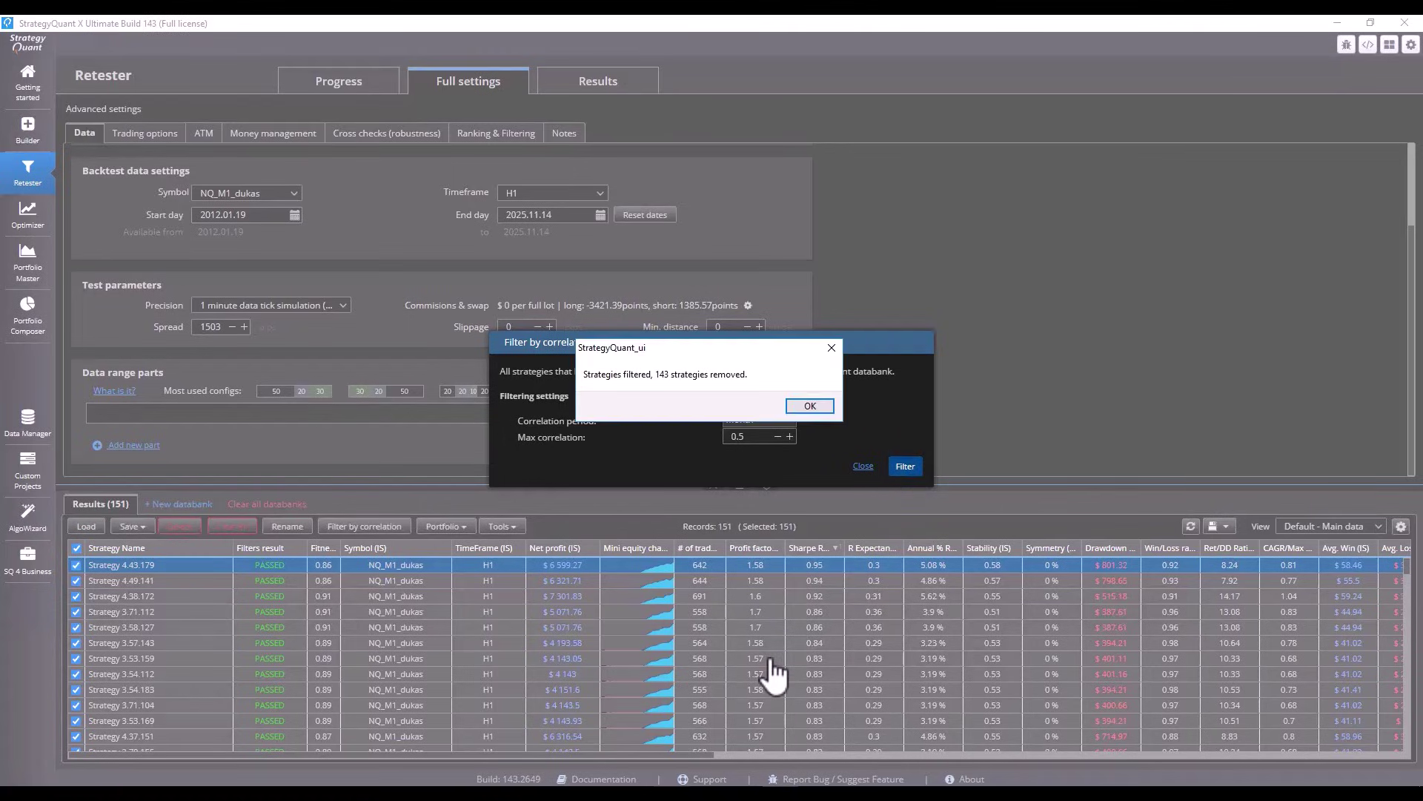
click(810, 408)
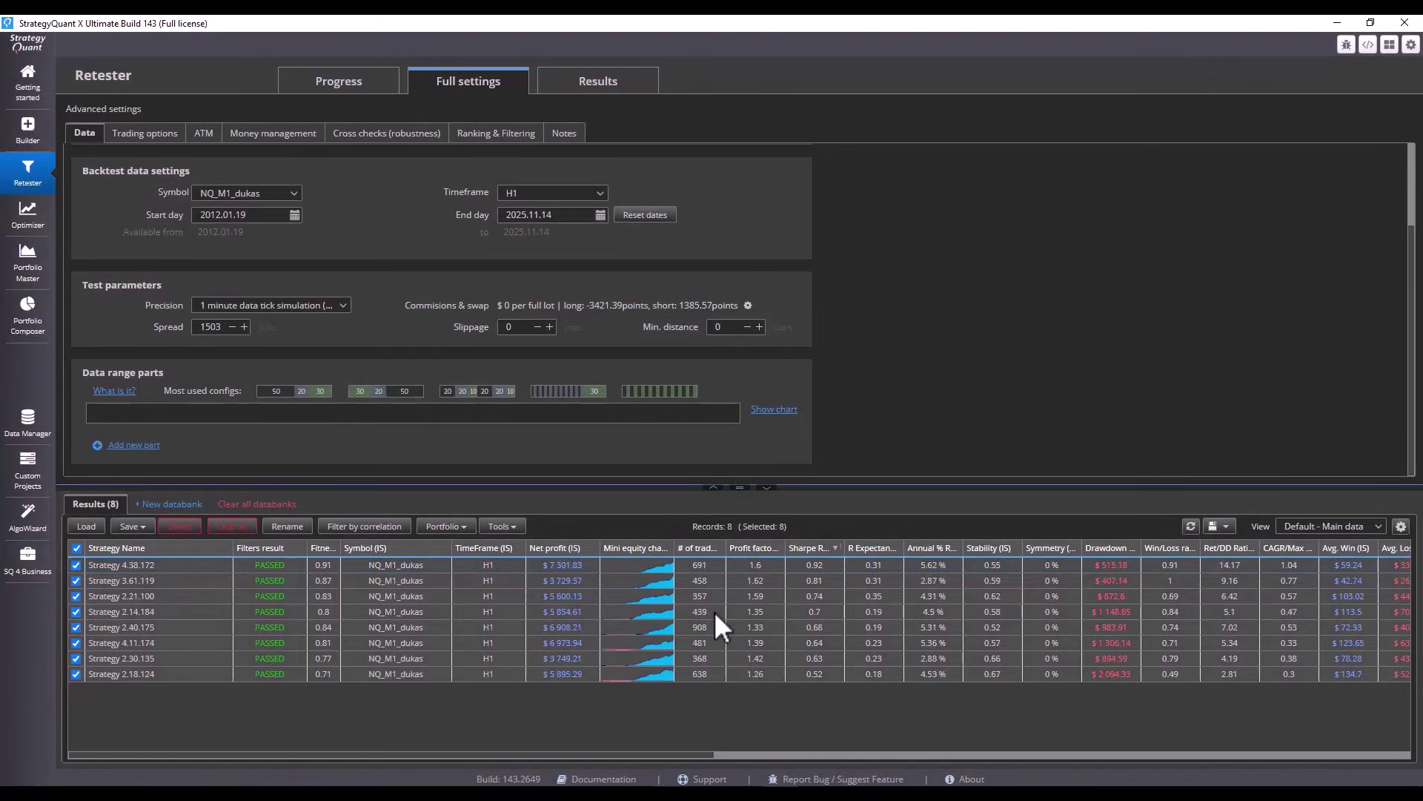
click(709, 672)
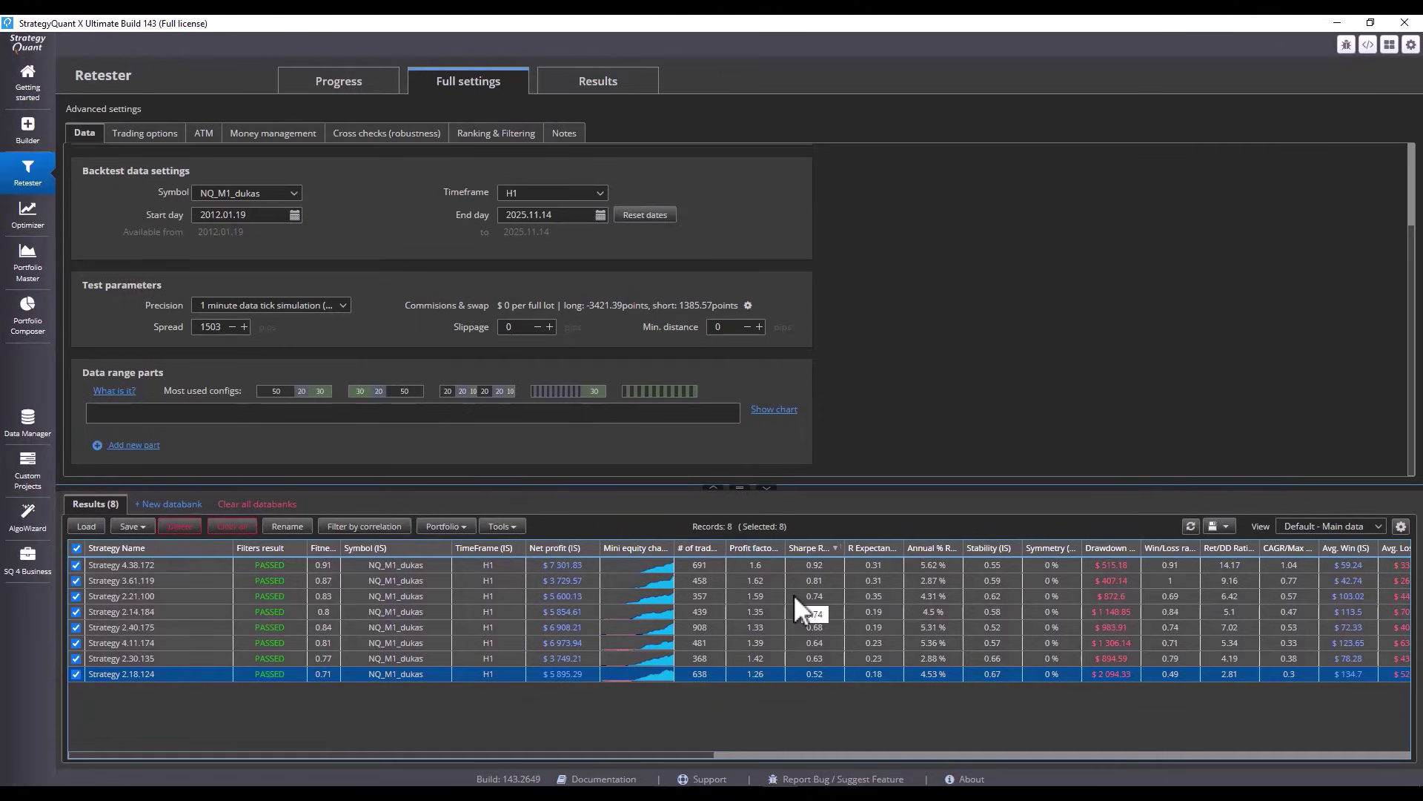
Enable Monte Carlo retest methods with randomized strategy parameters over 200 simulations
click(401, 135)
scroll(512, 386, down, 3)
scroll(519, 412, up, 1)
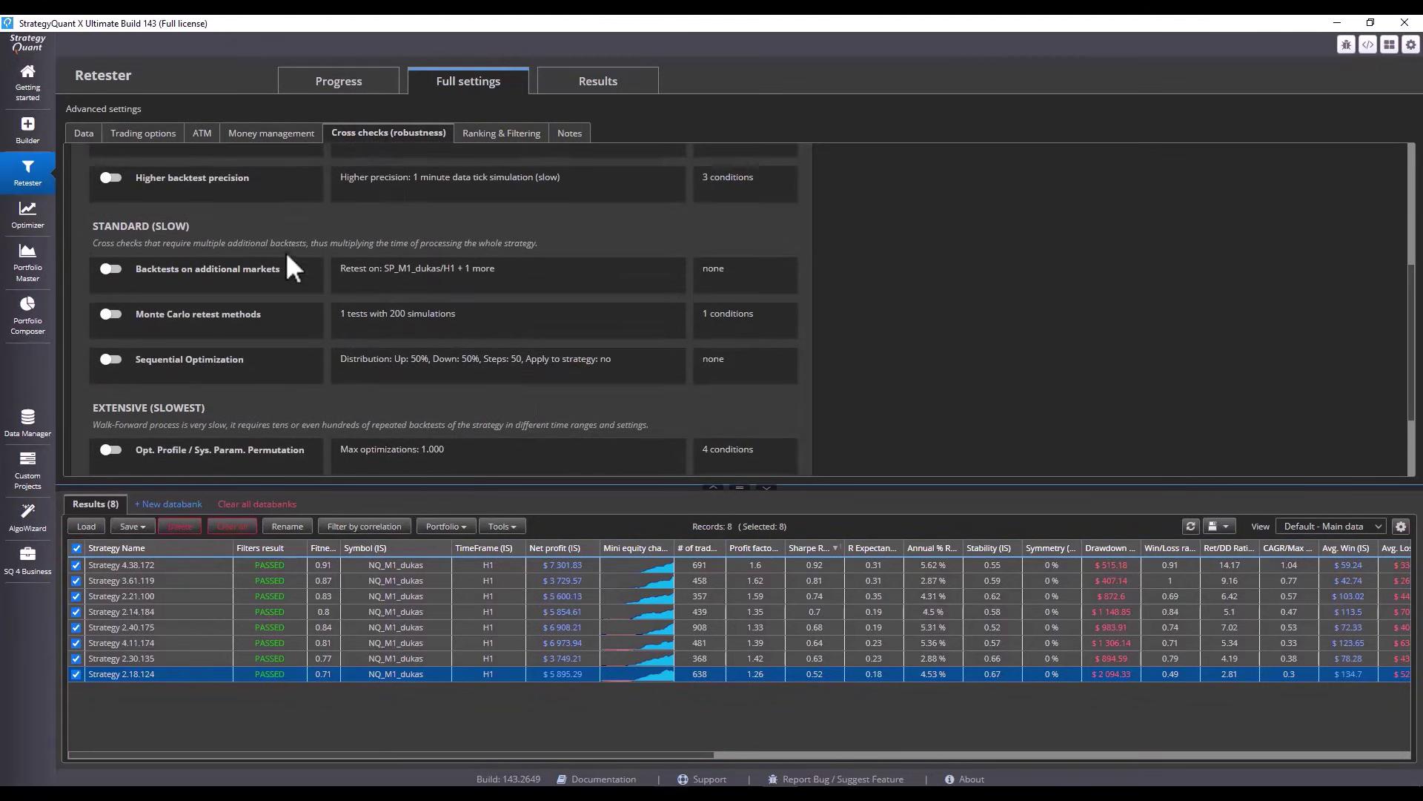
click(202, 318)
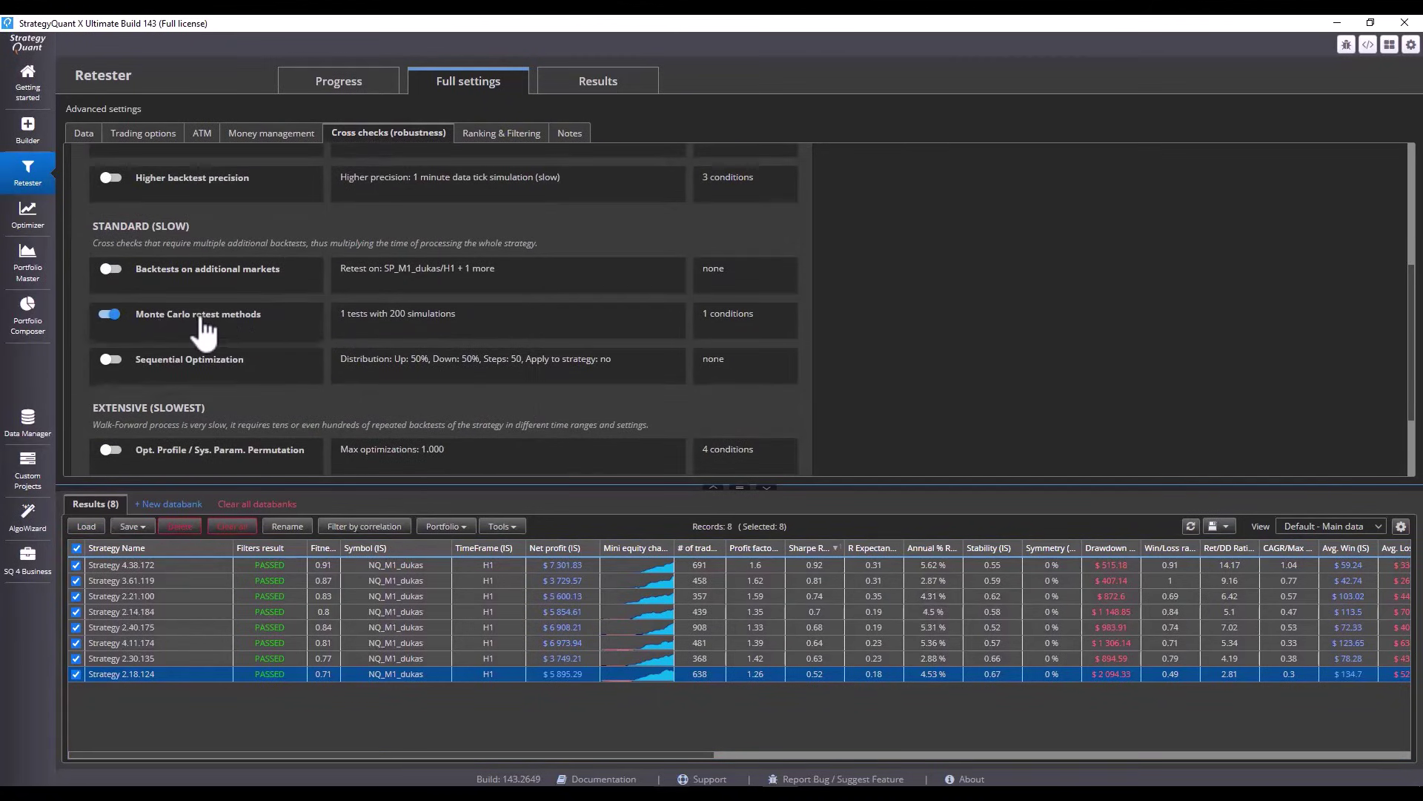
click(504, 326)
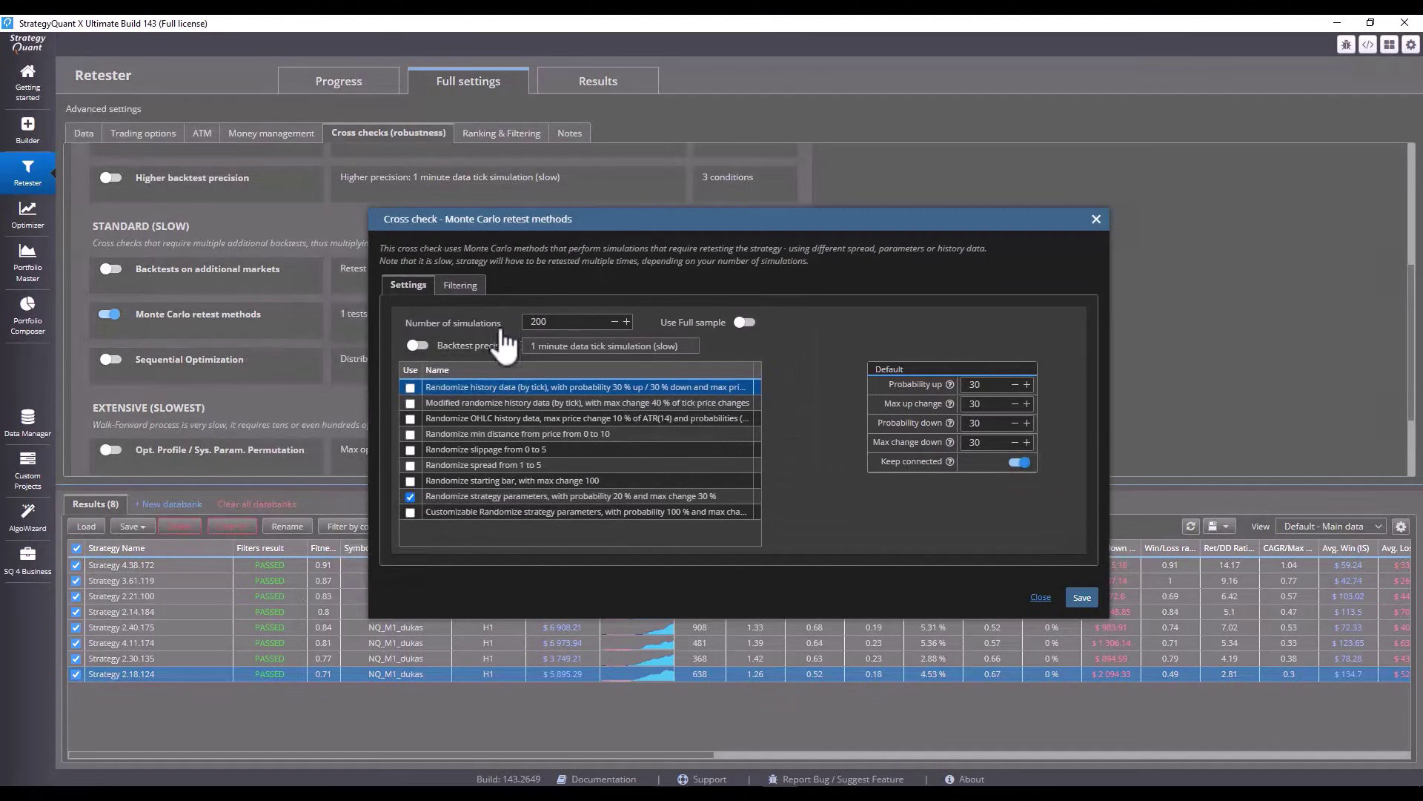
click(476, 495)
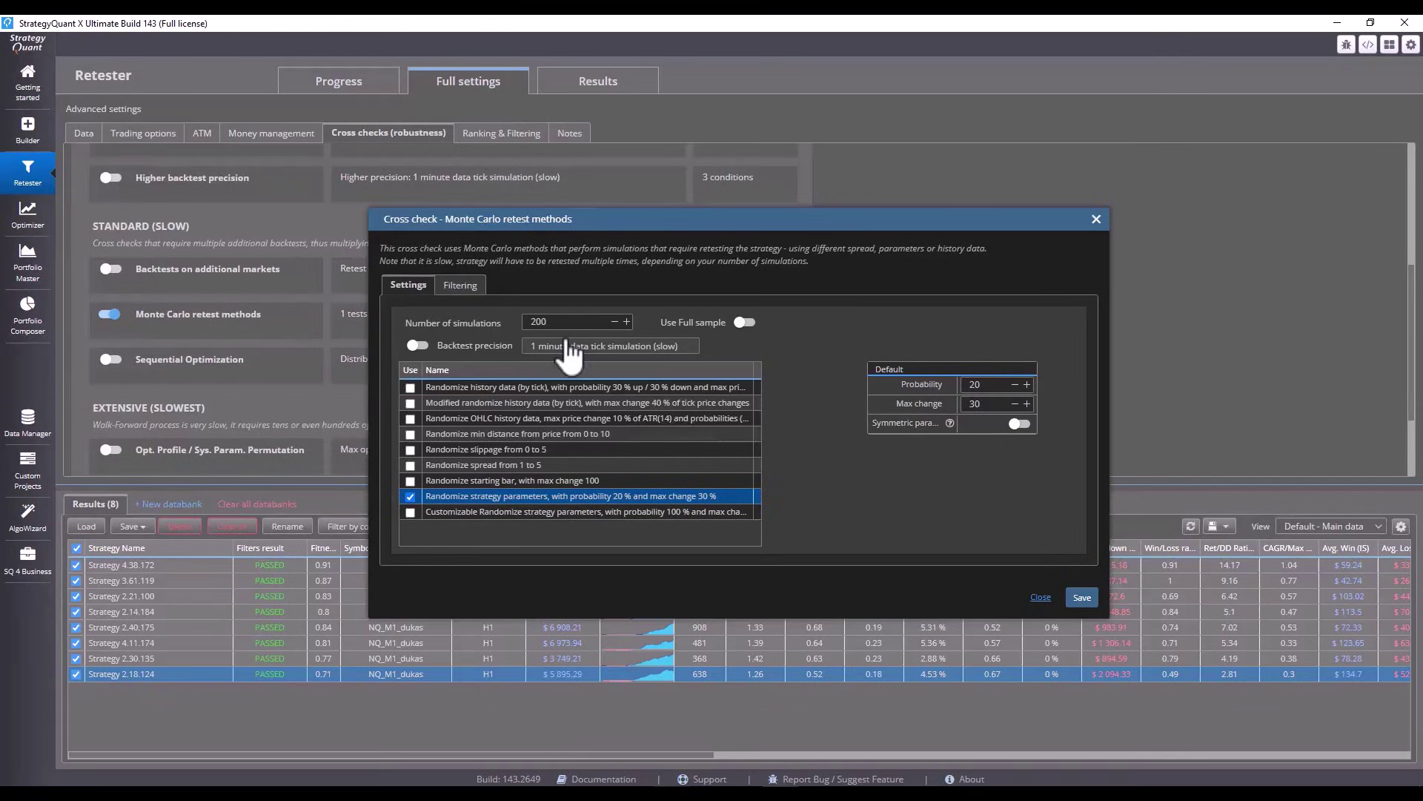
click(445, 285)
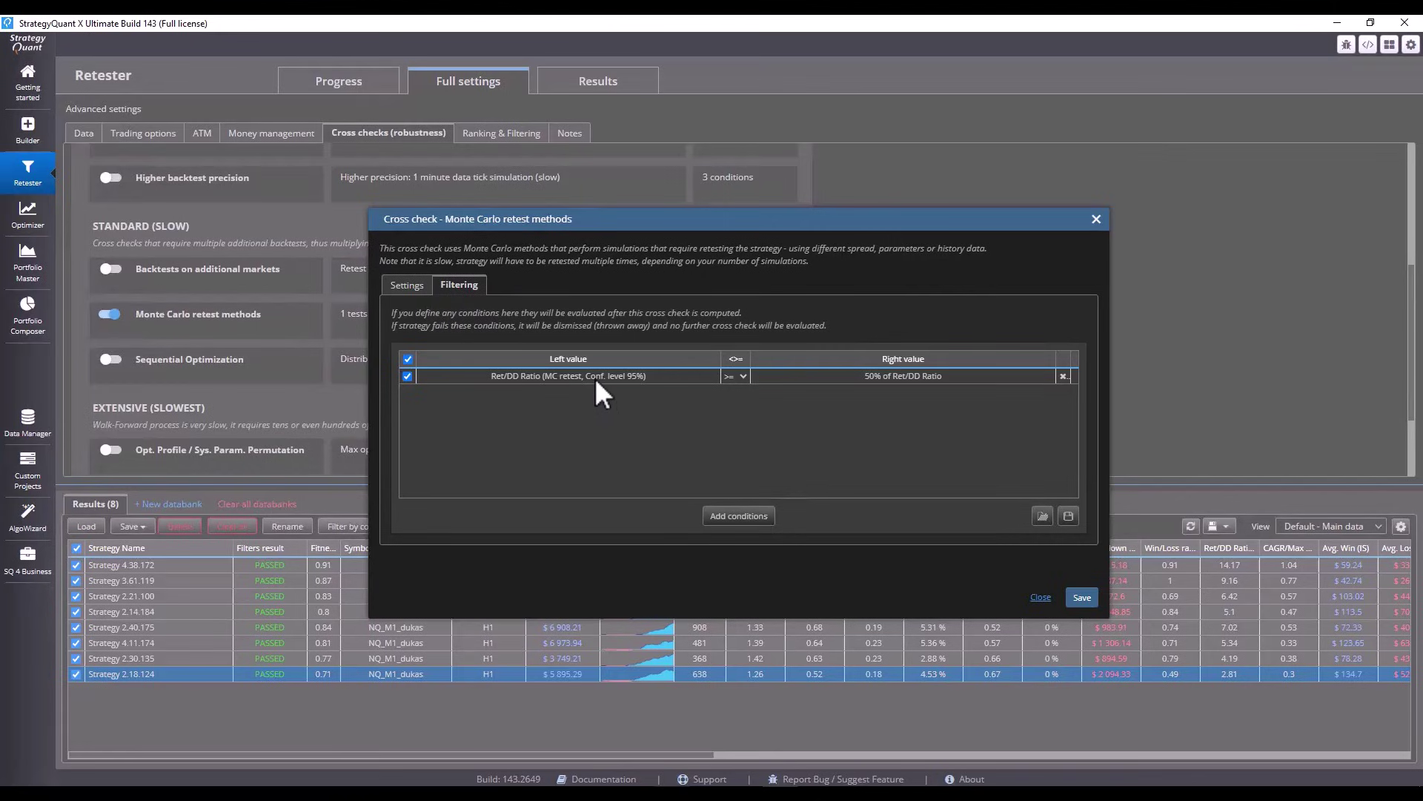
Set the 95% MC Ret/DD Ratio condition to >= 50% of original Ret/DD and save
click(615, 375)
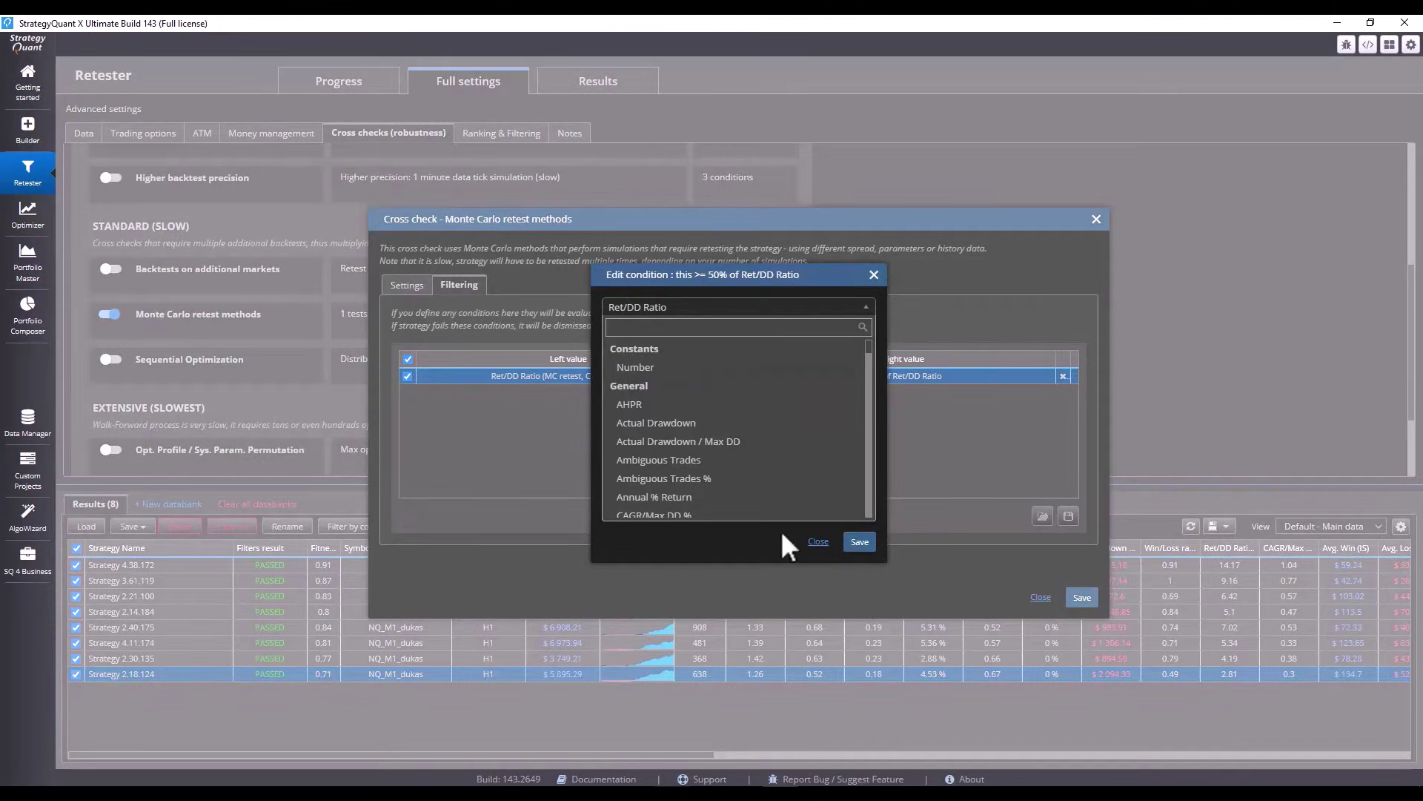
click(821, 544)
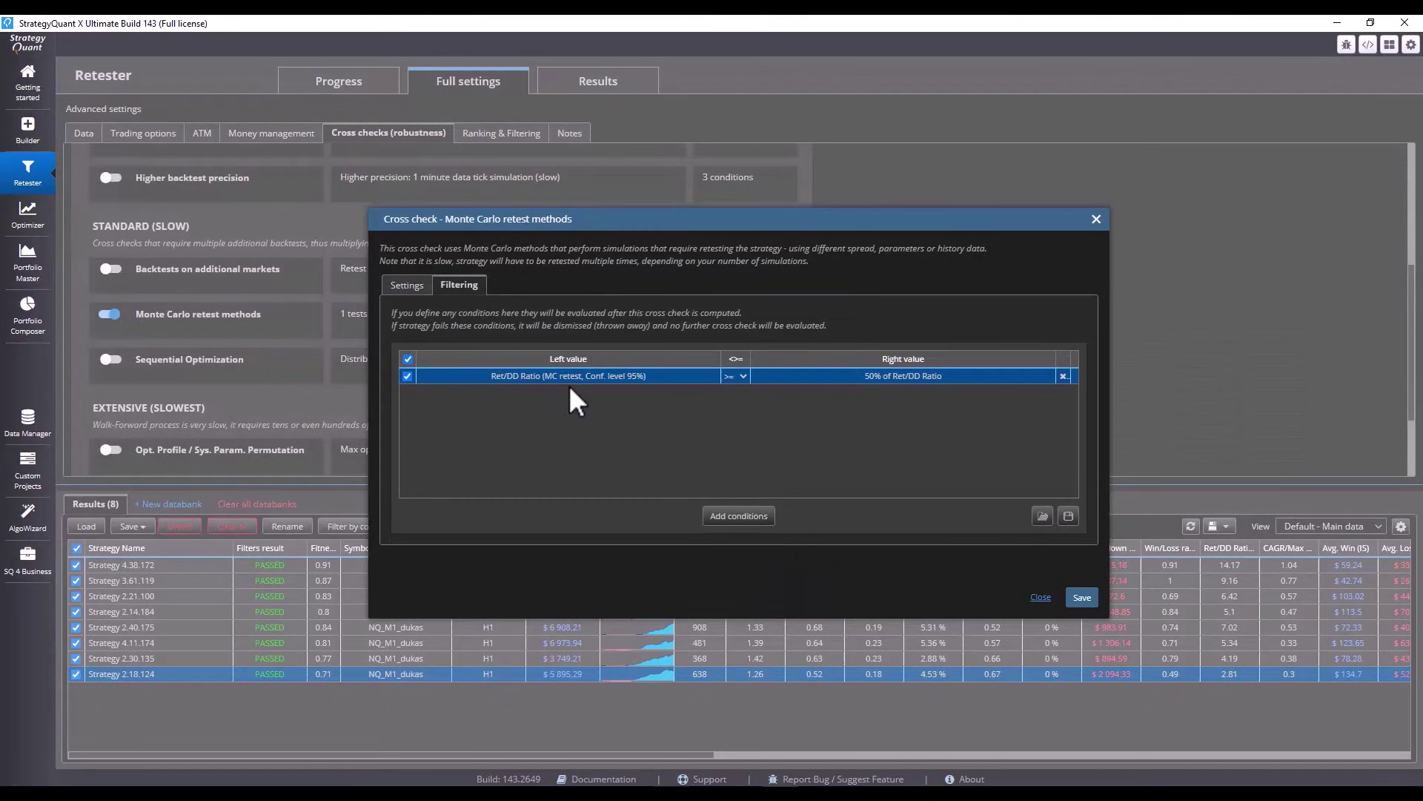
click(953, 379)
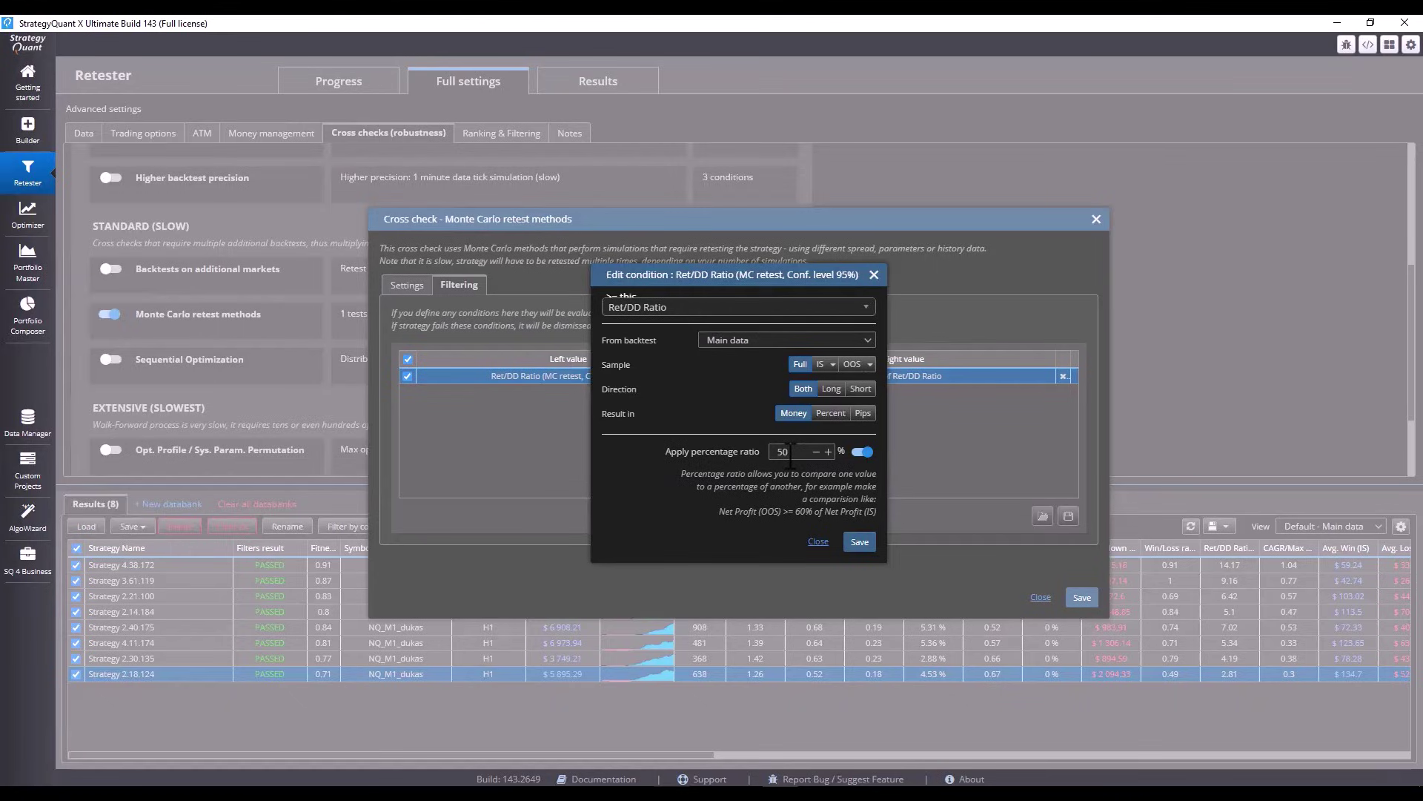
click(858, 542)
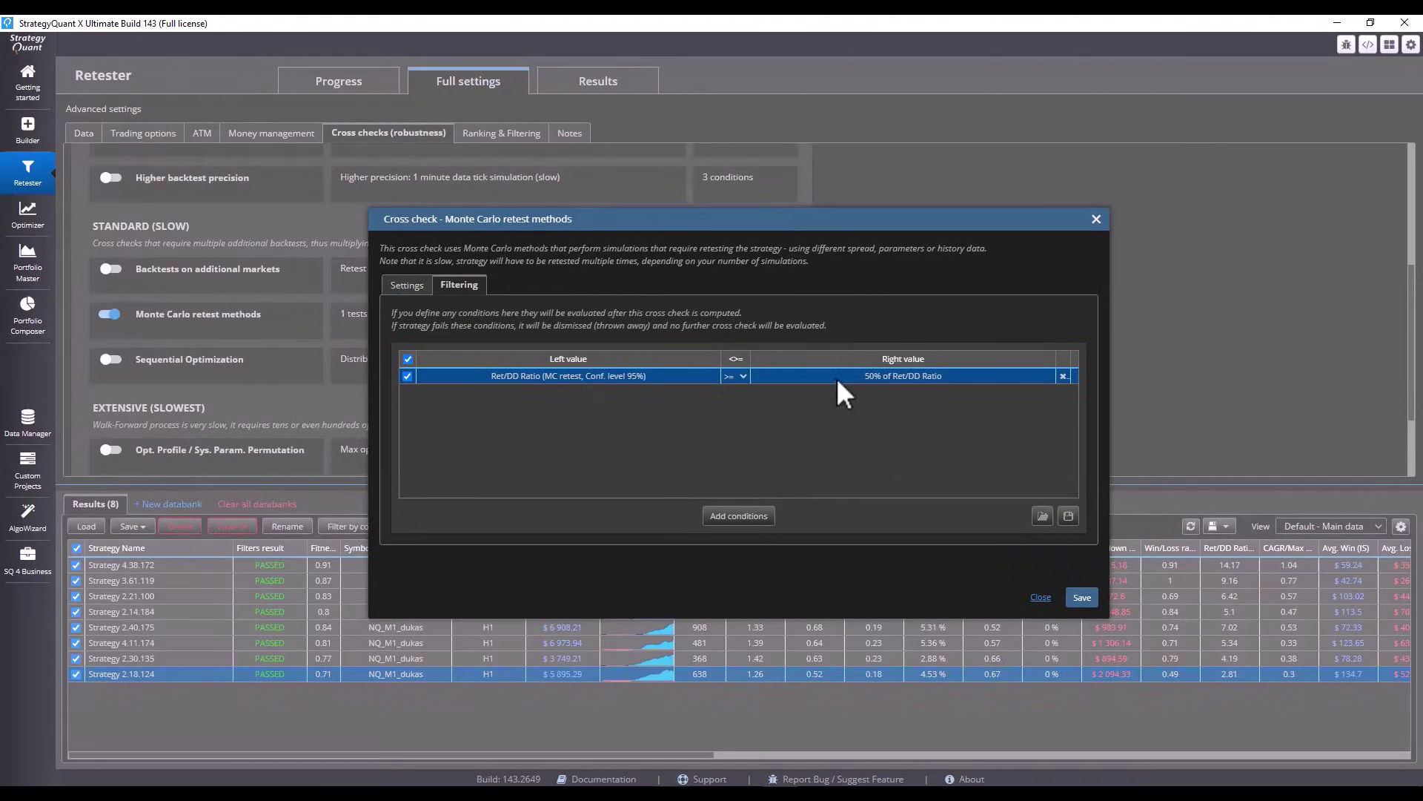
Save the Monte Carlo settings, run the retest, and sort results by Sharpe Ratio
click(1082, 598)
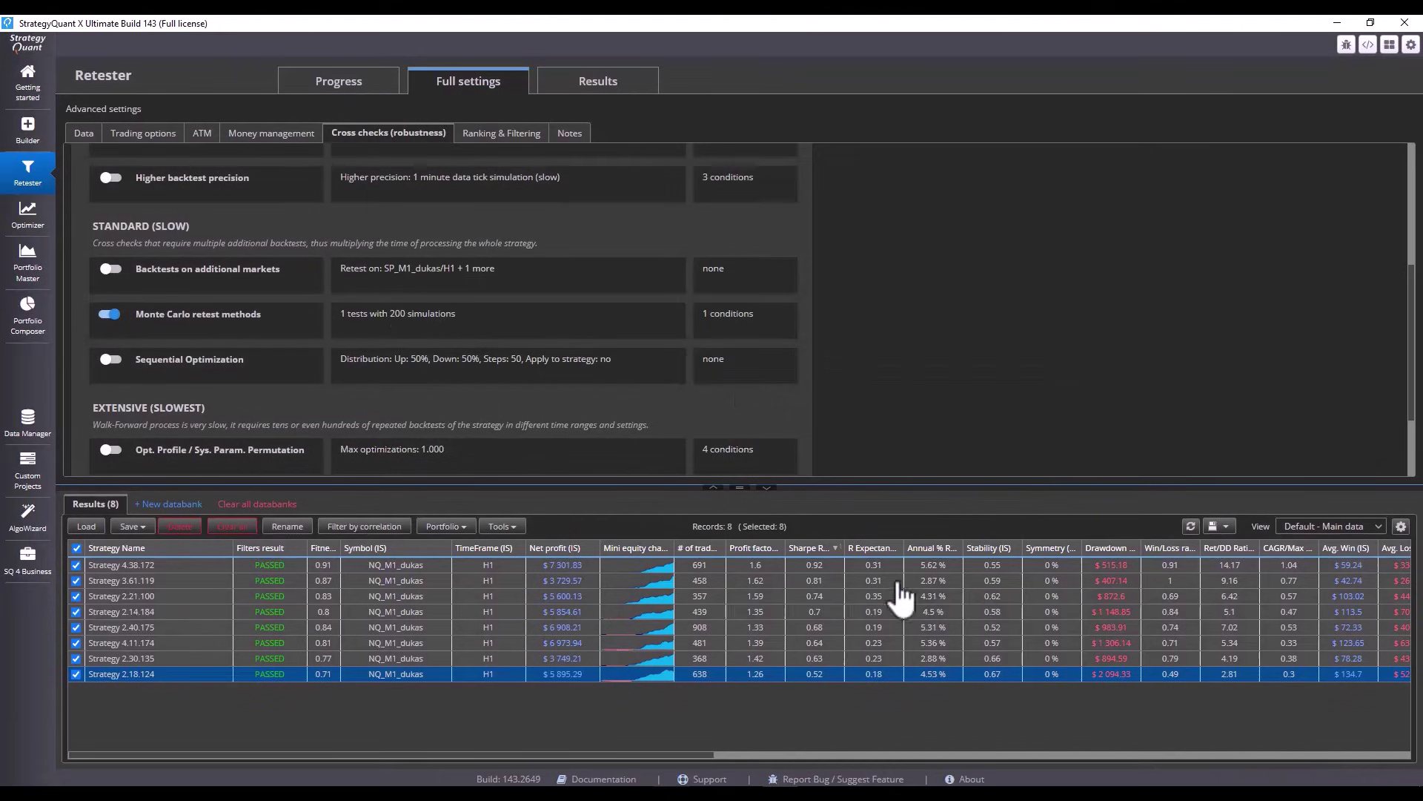
click(334, 83)
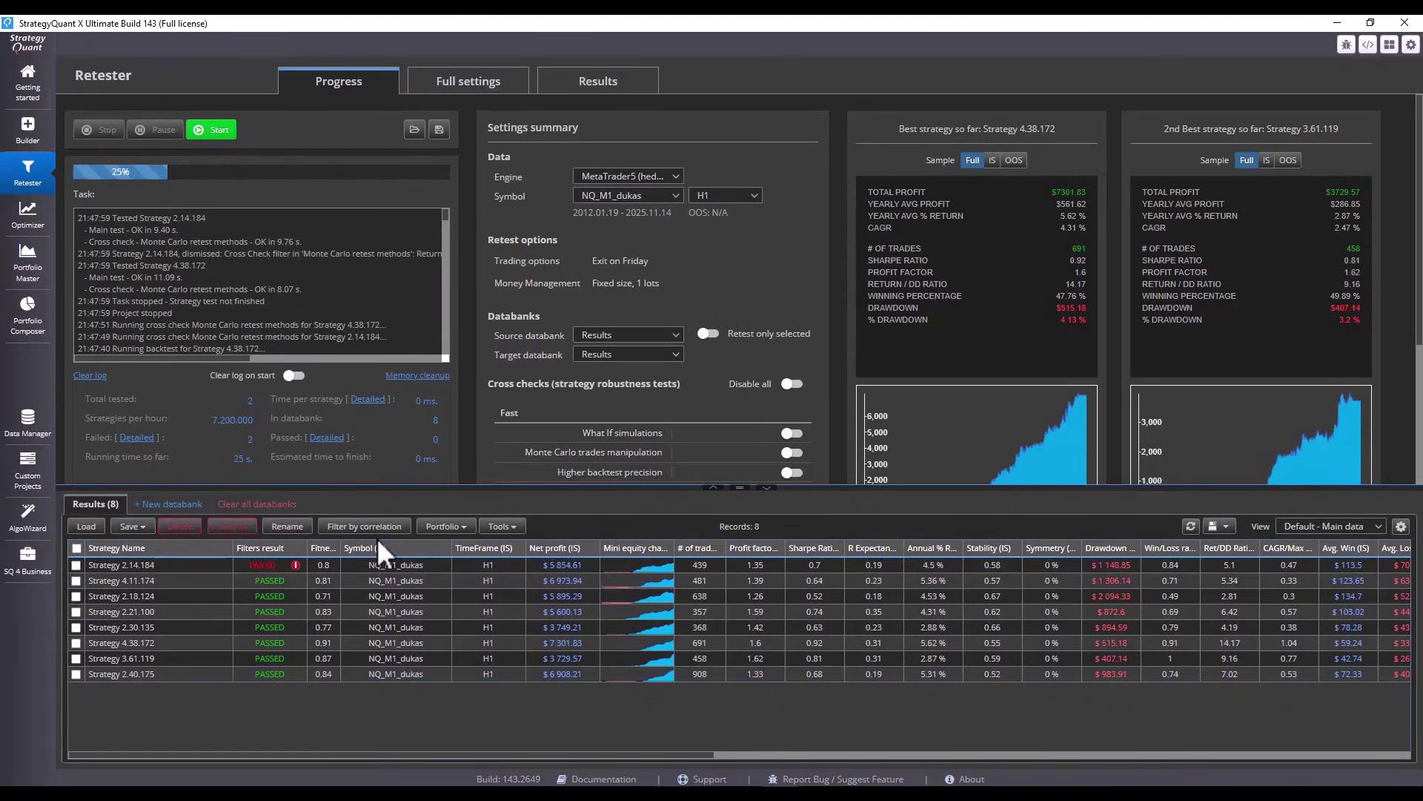
click(402, 593)
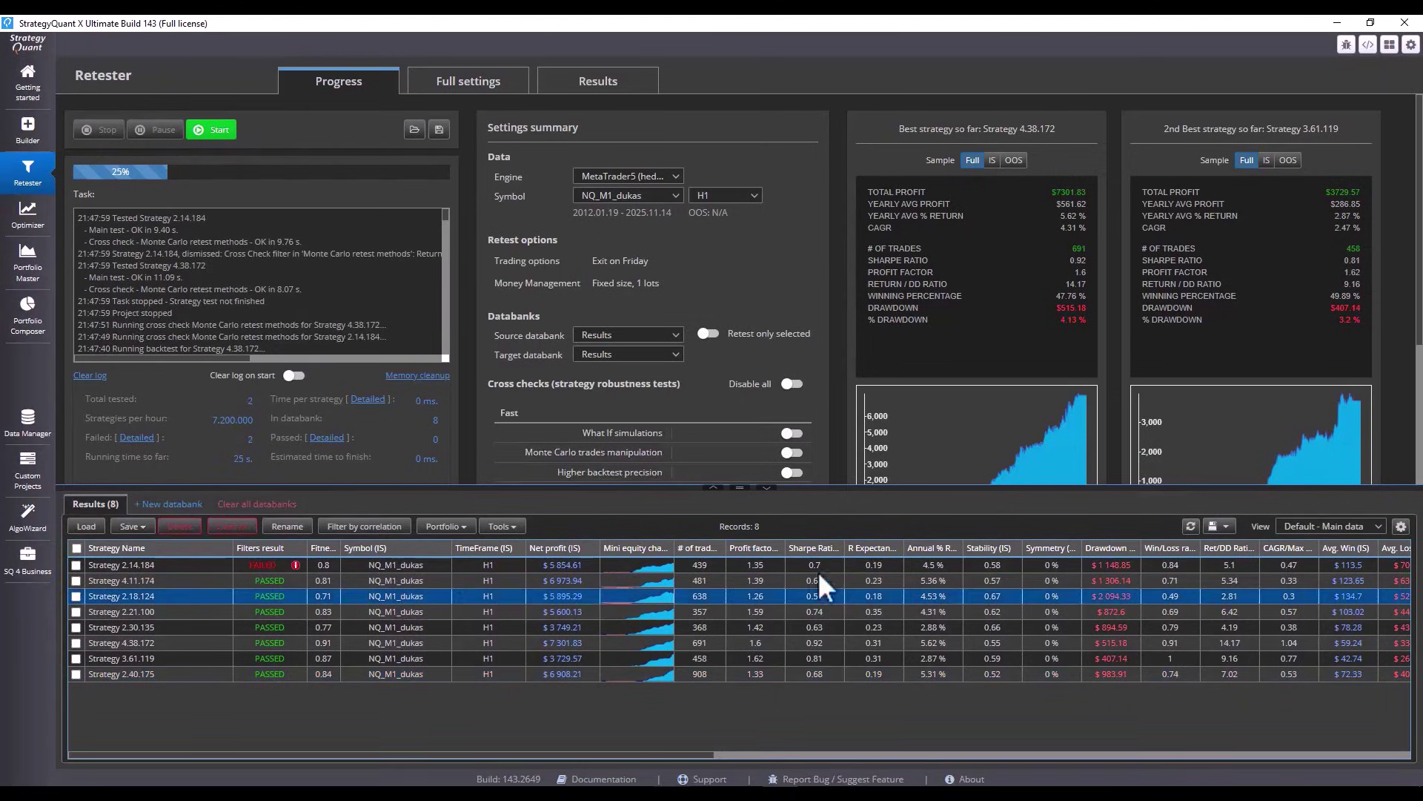
click(815, 549)
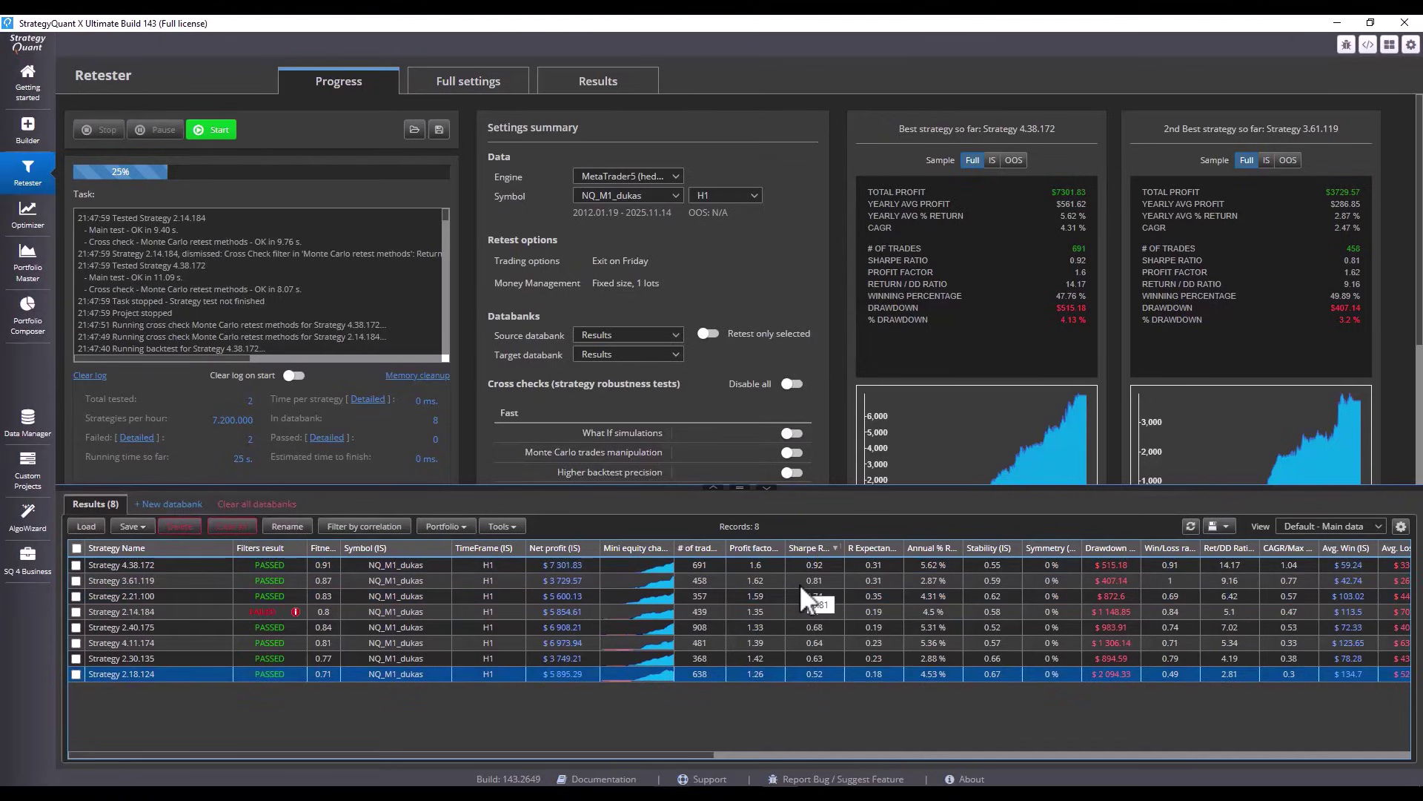
mouse_move(295, 613)
Compare Strategy 2.14.184's Monte Carlo test results with Strategy 4.38.172's
double_click(336, 611)
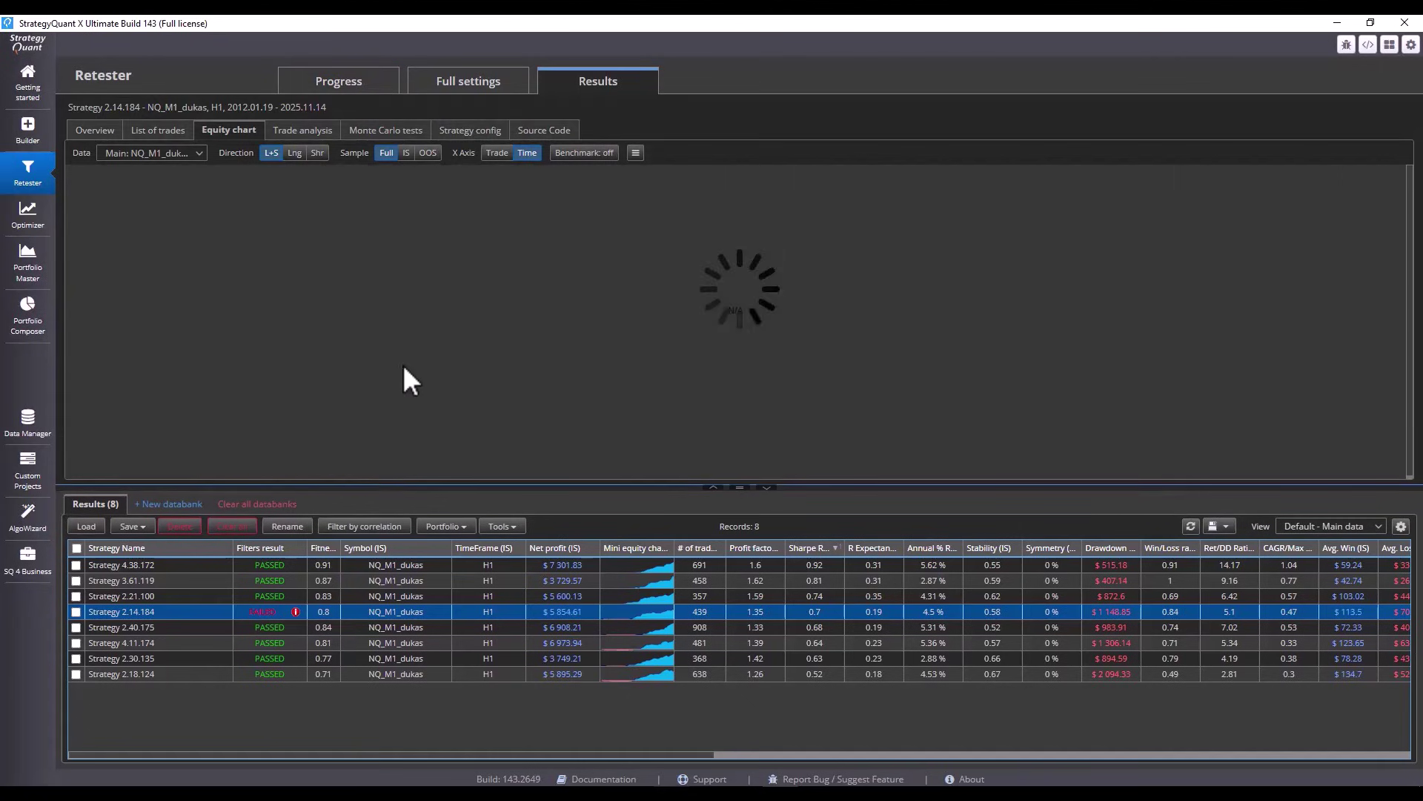
click(385, 131)
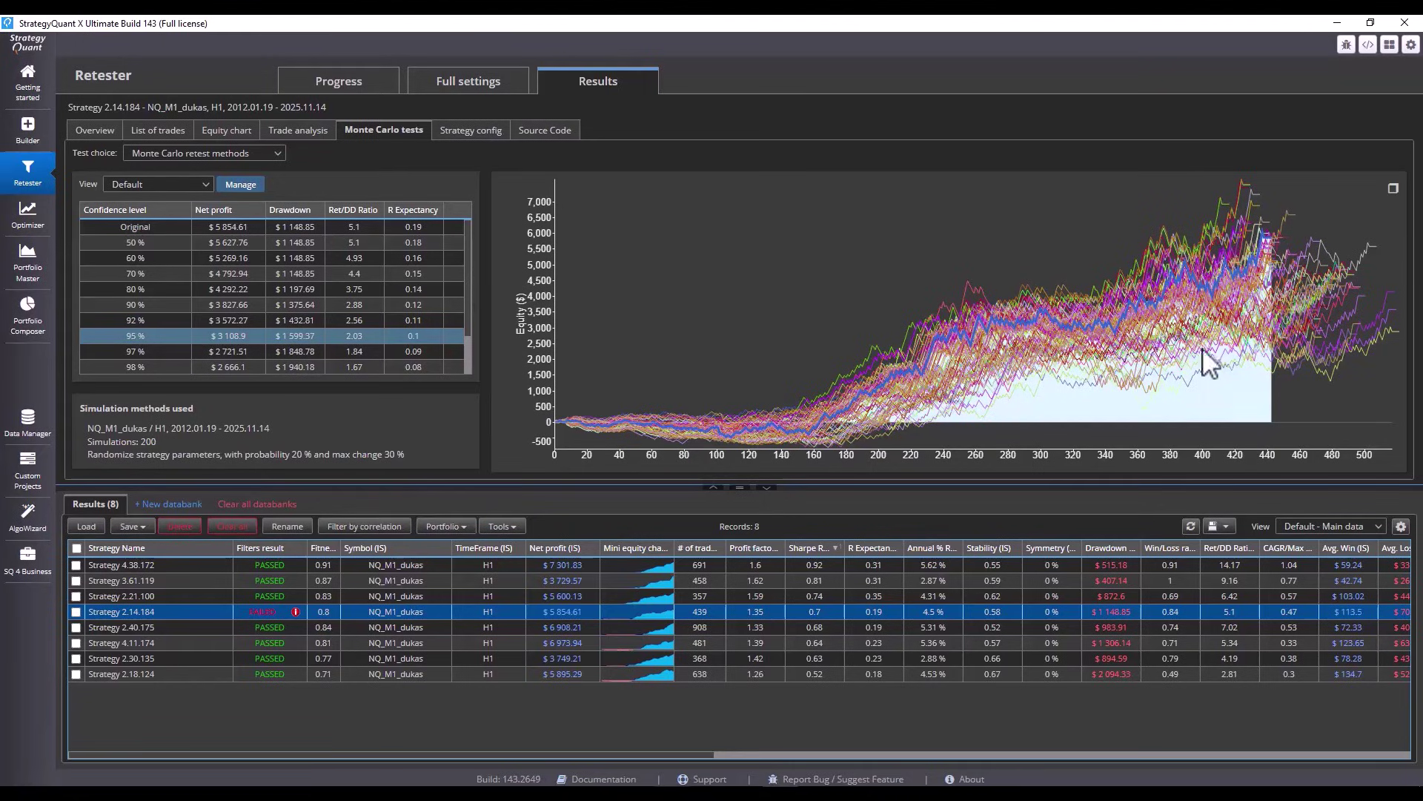
click(786, 563)
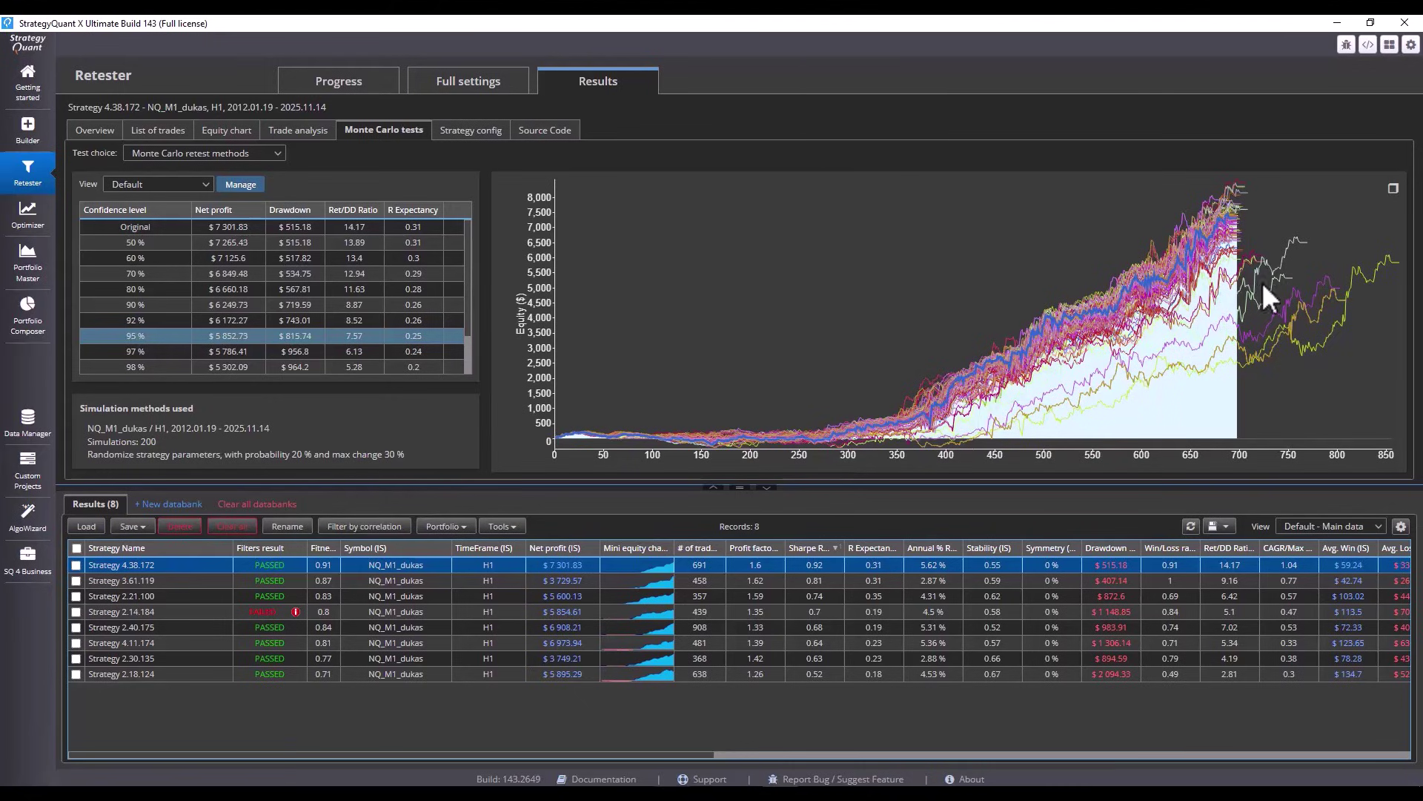
Delete the failed Strategy 2.14.184 from the Retester results
click(72, 613)
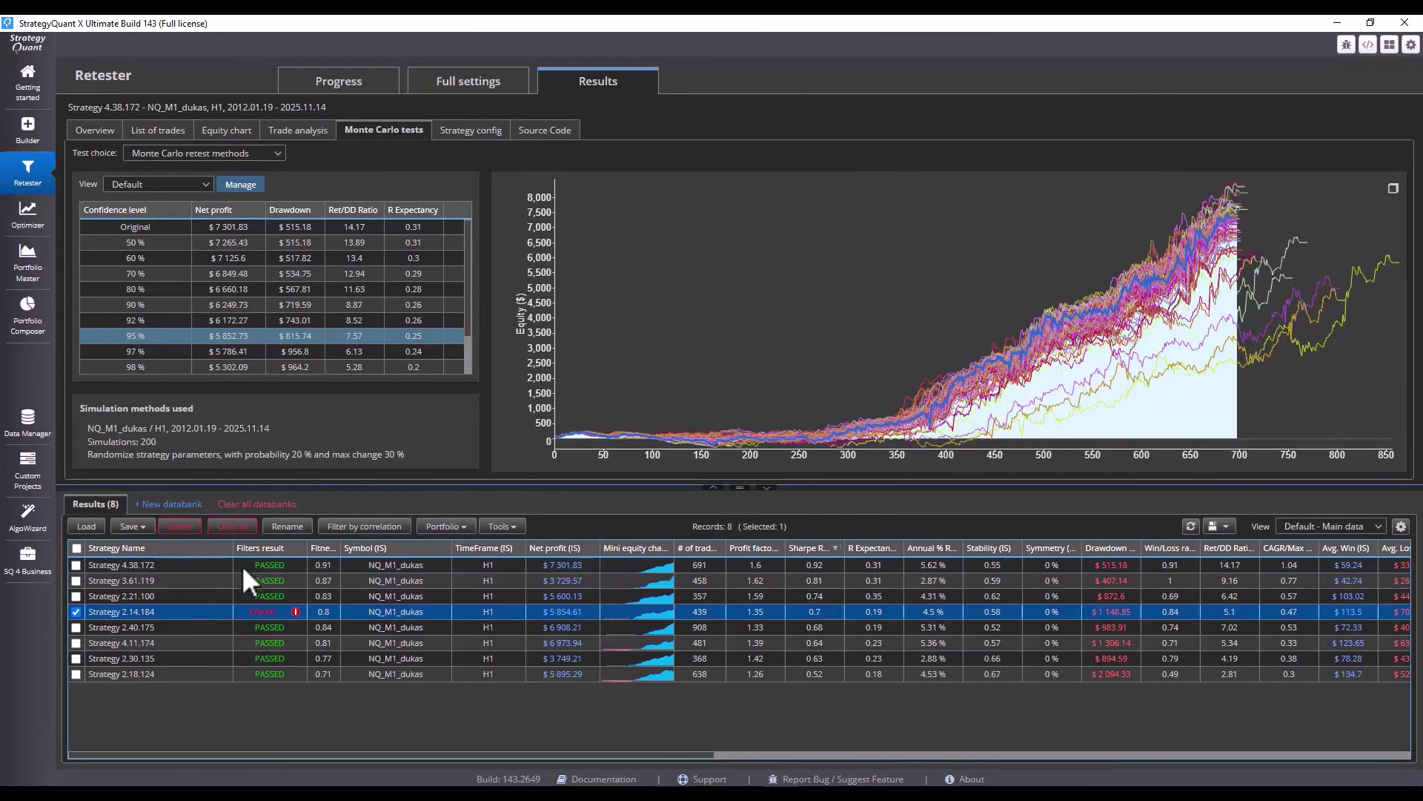
click(182, 527)
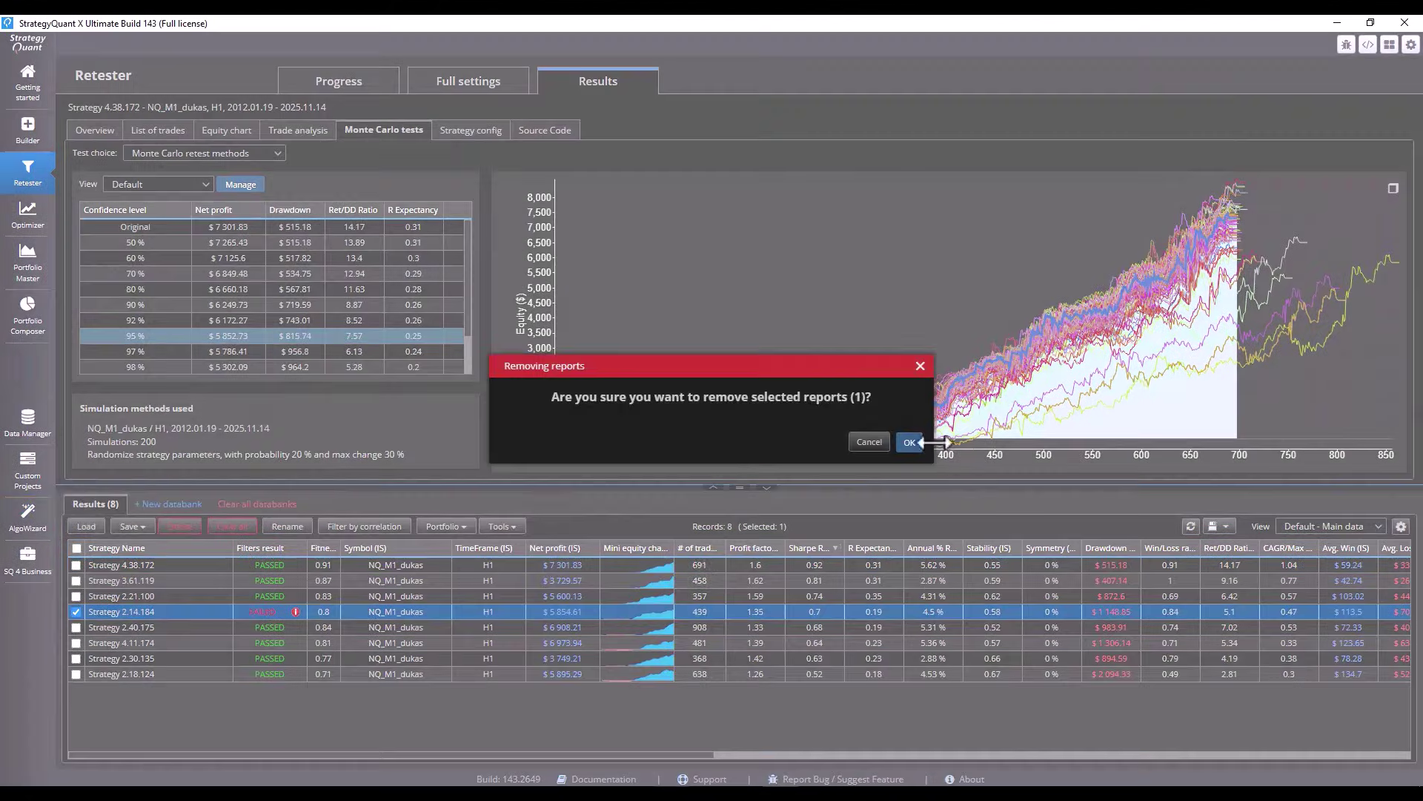
click(910, 442)
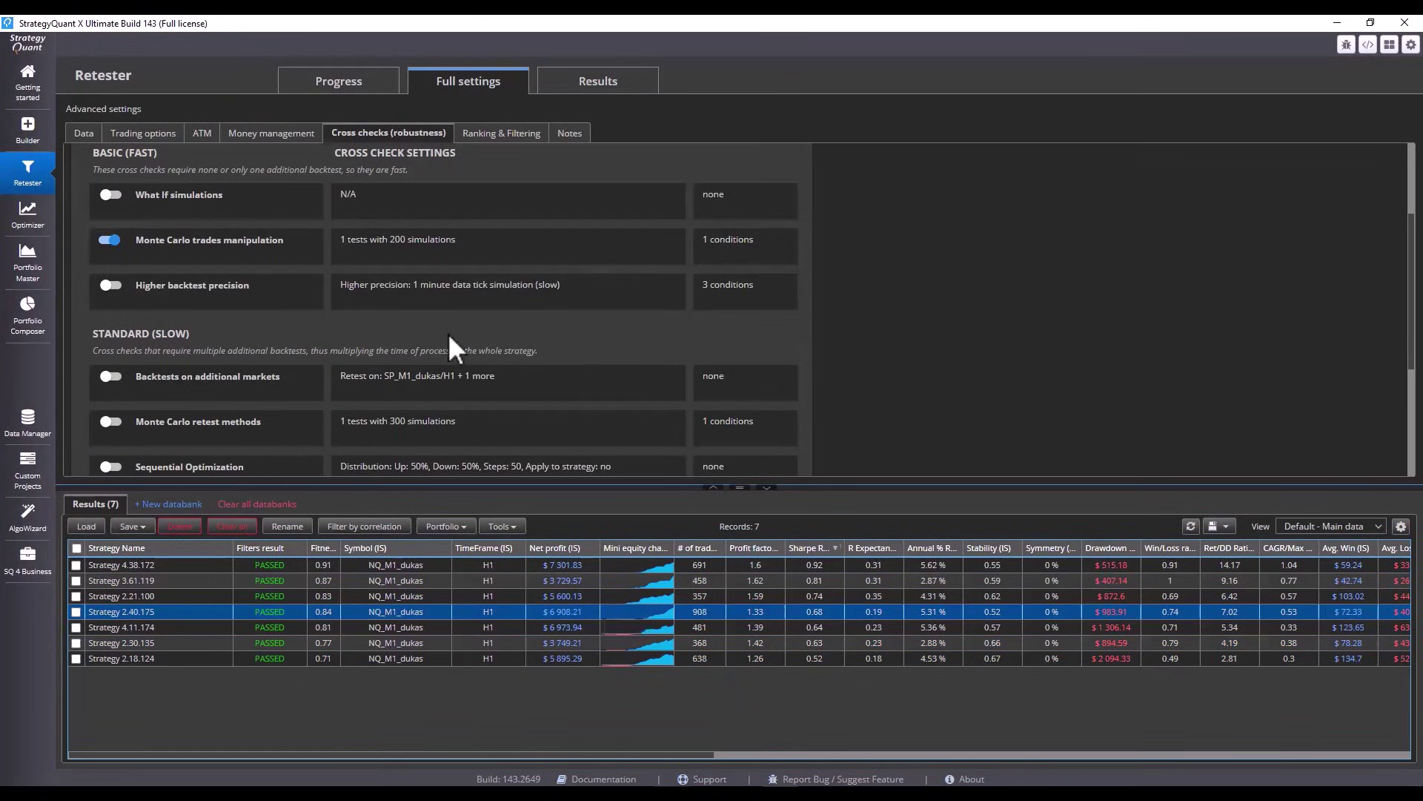
Enable Randomly skip trades at 10% in Monte Carlo trades manipulation, then start the 200-simulation retest
click(747, 256)
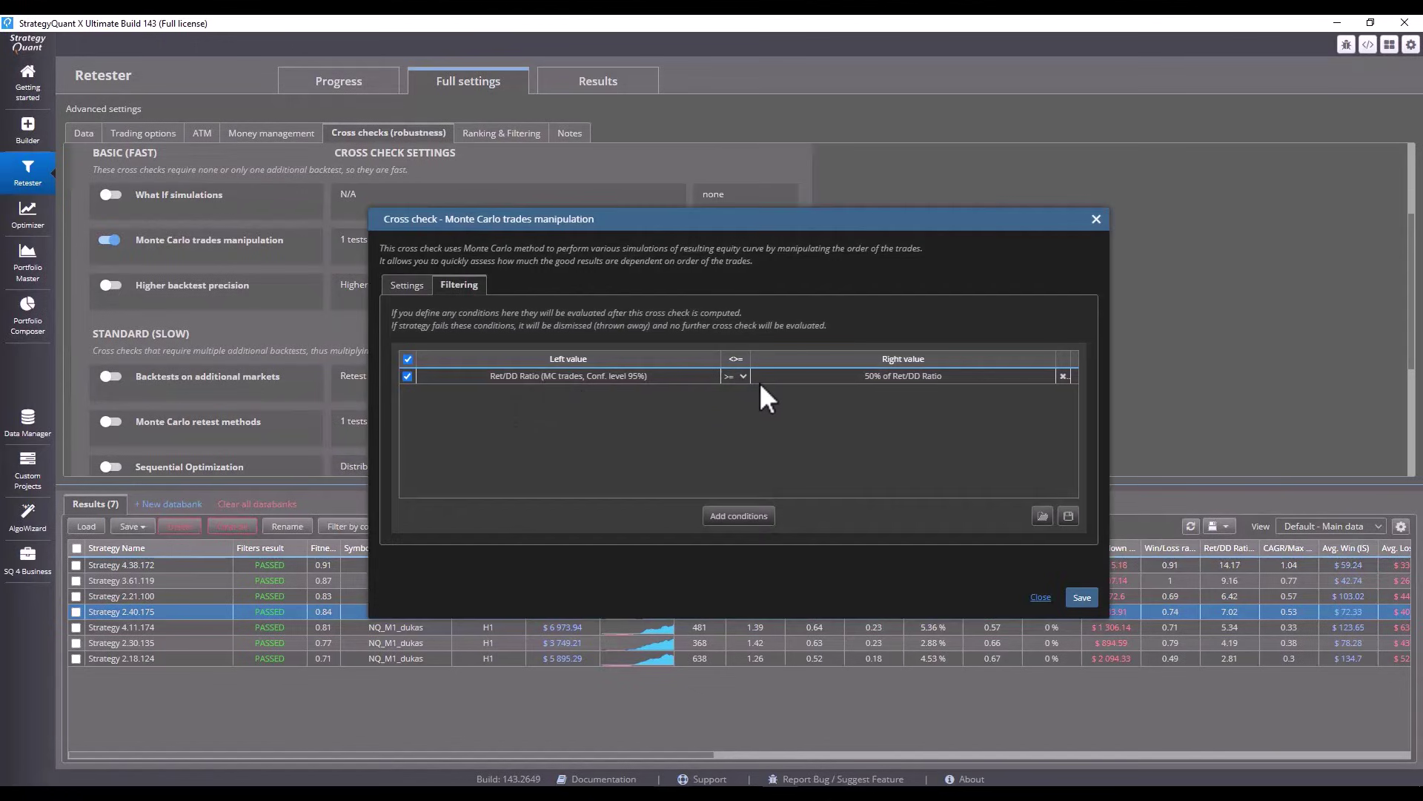
click(1040, 596)
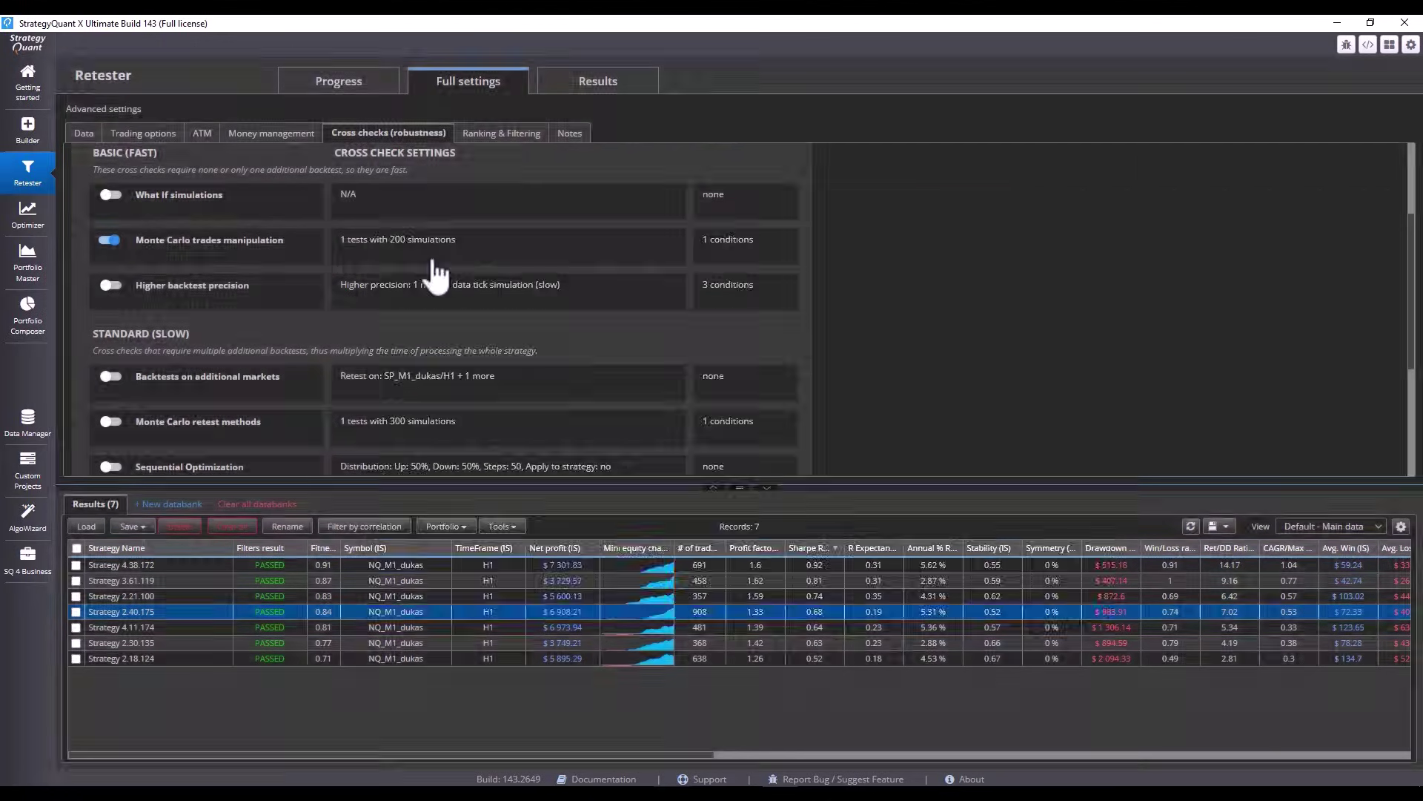
click(688, 261)
click(546, 380)
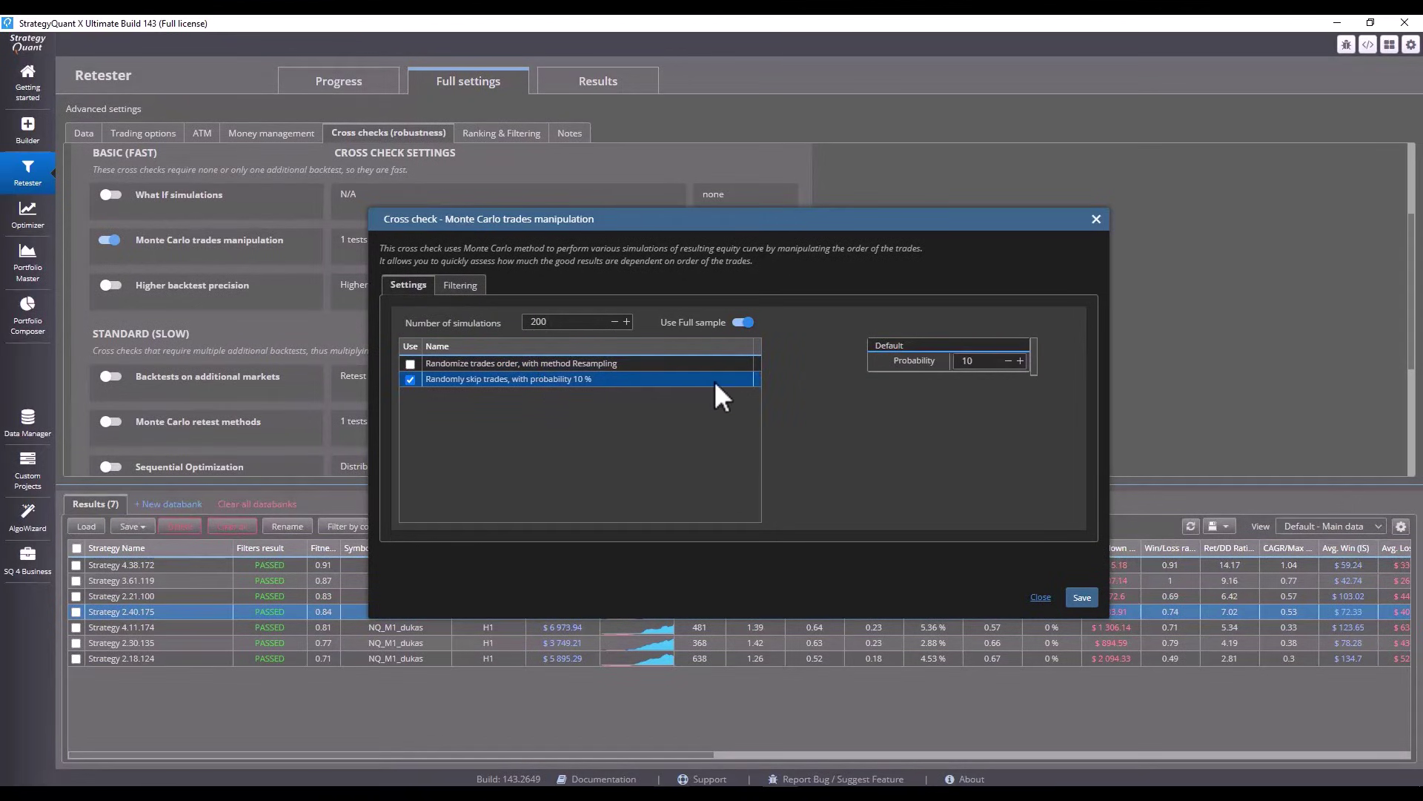
click(1082, 597)
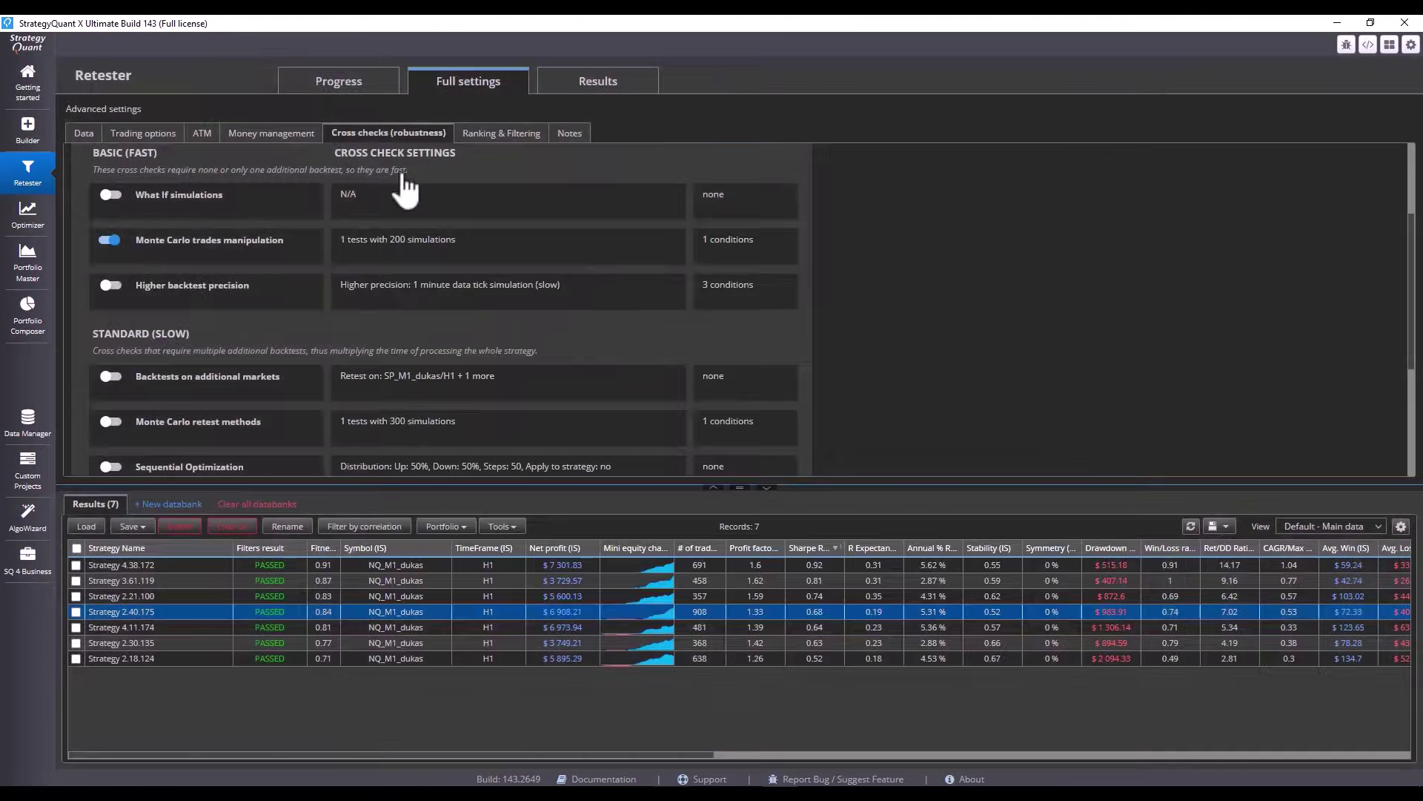
click(332, 85)
click(211, 130)
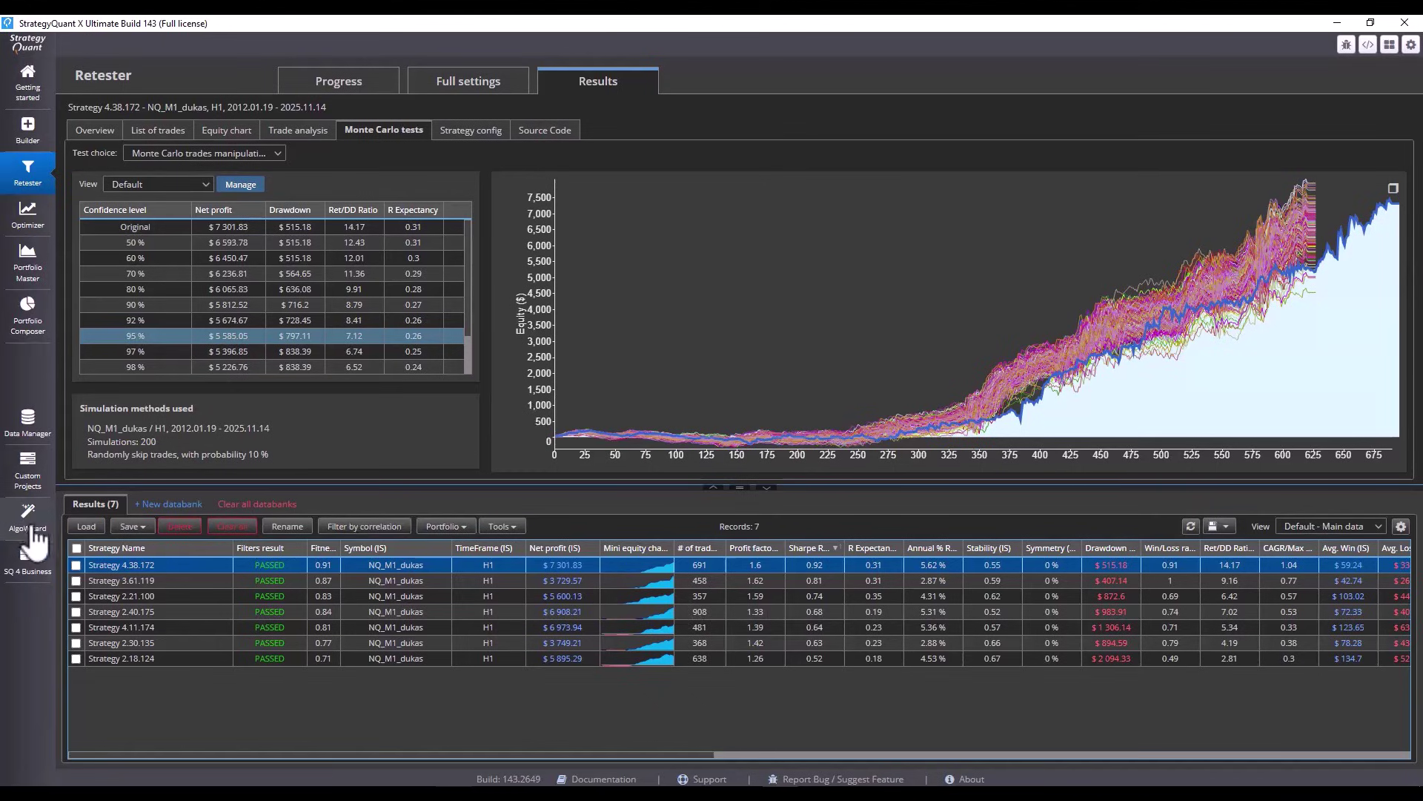
Select all 7 strategies and choose to save them in SQ X format
click(76, 548)
click(76, 547)
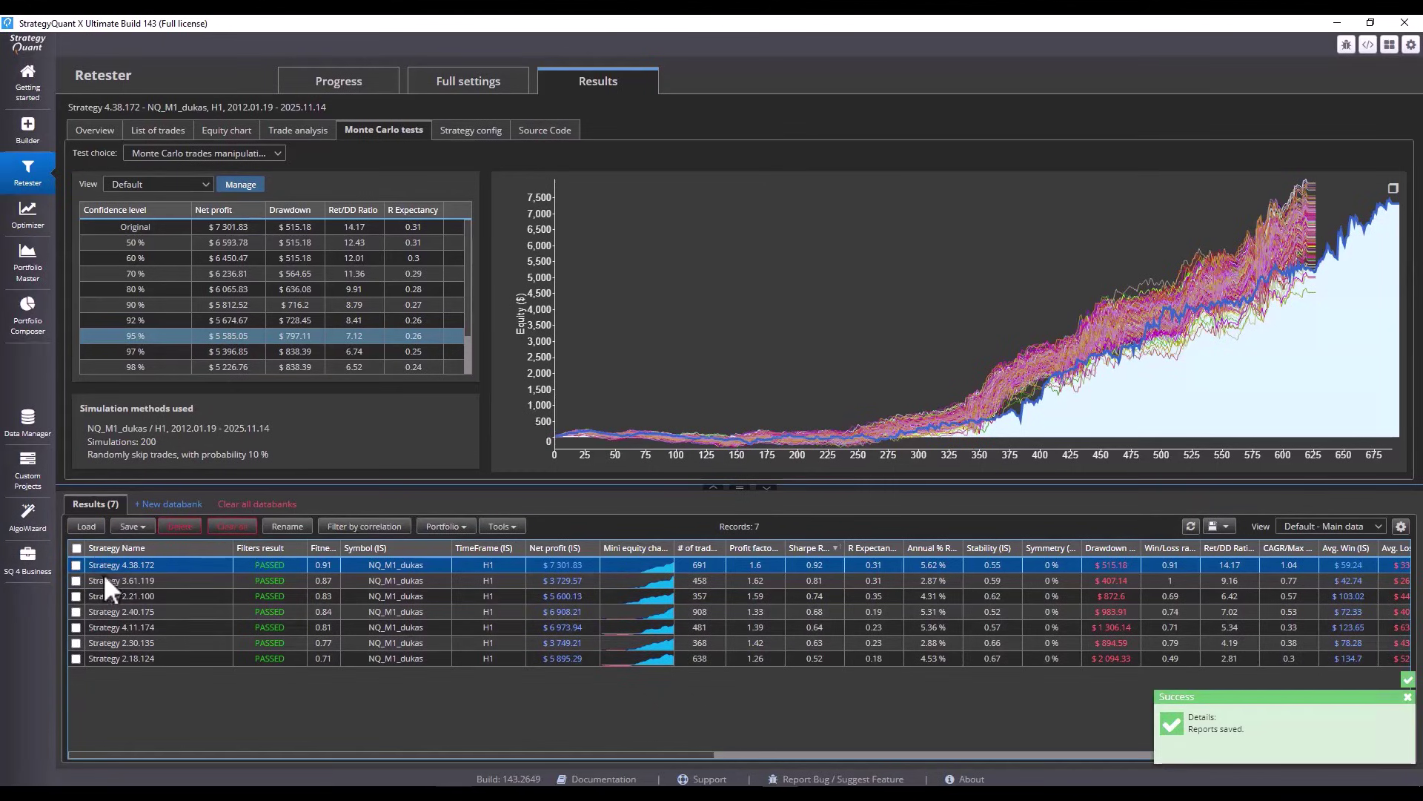
click(76, 548)
click(148, 527)
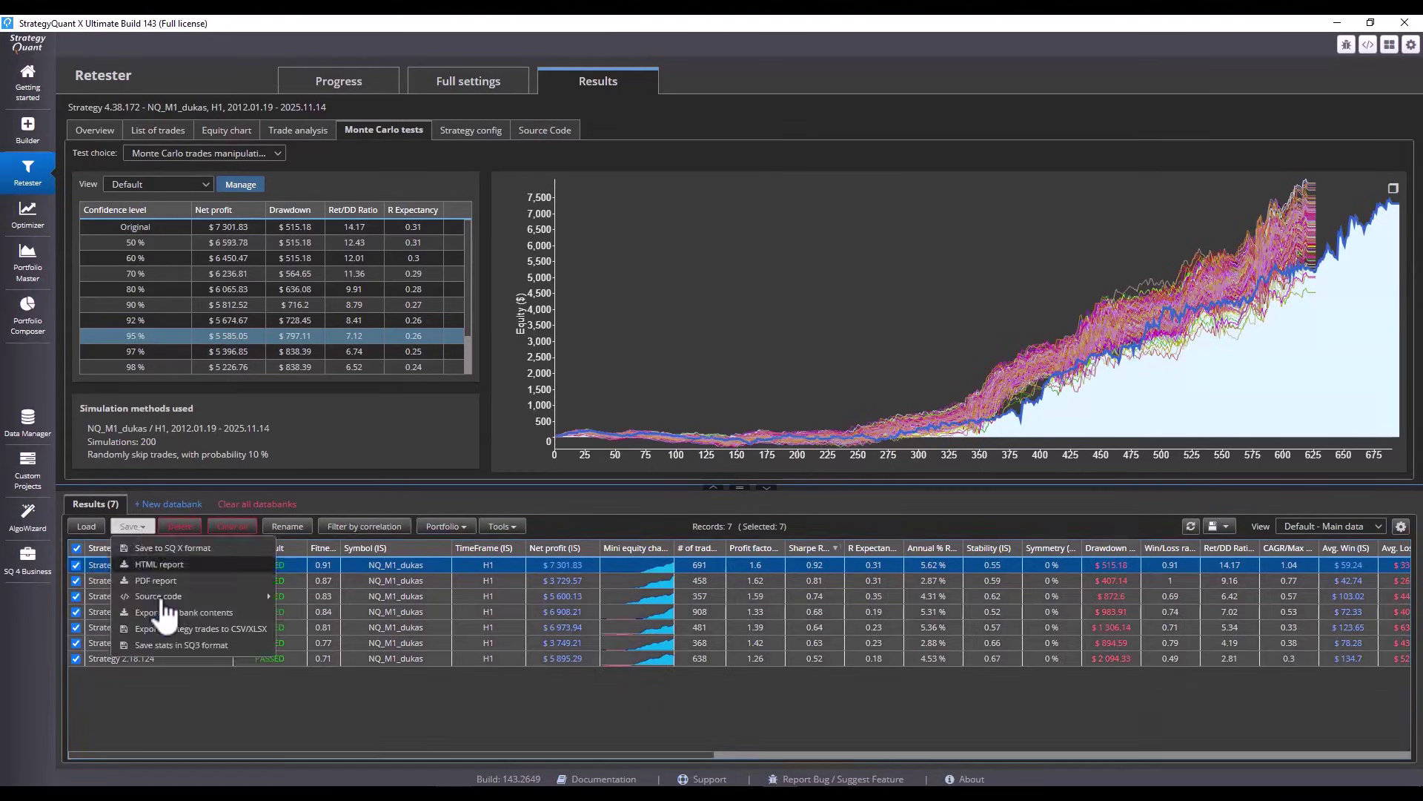
click(162, 560)
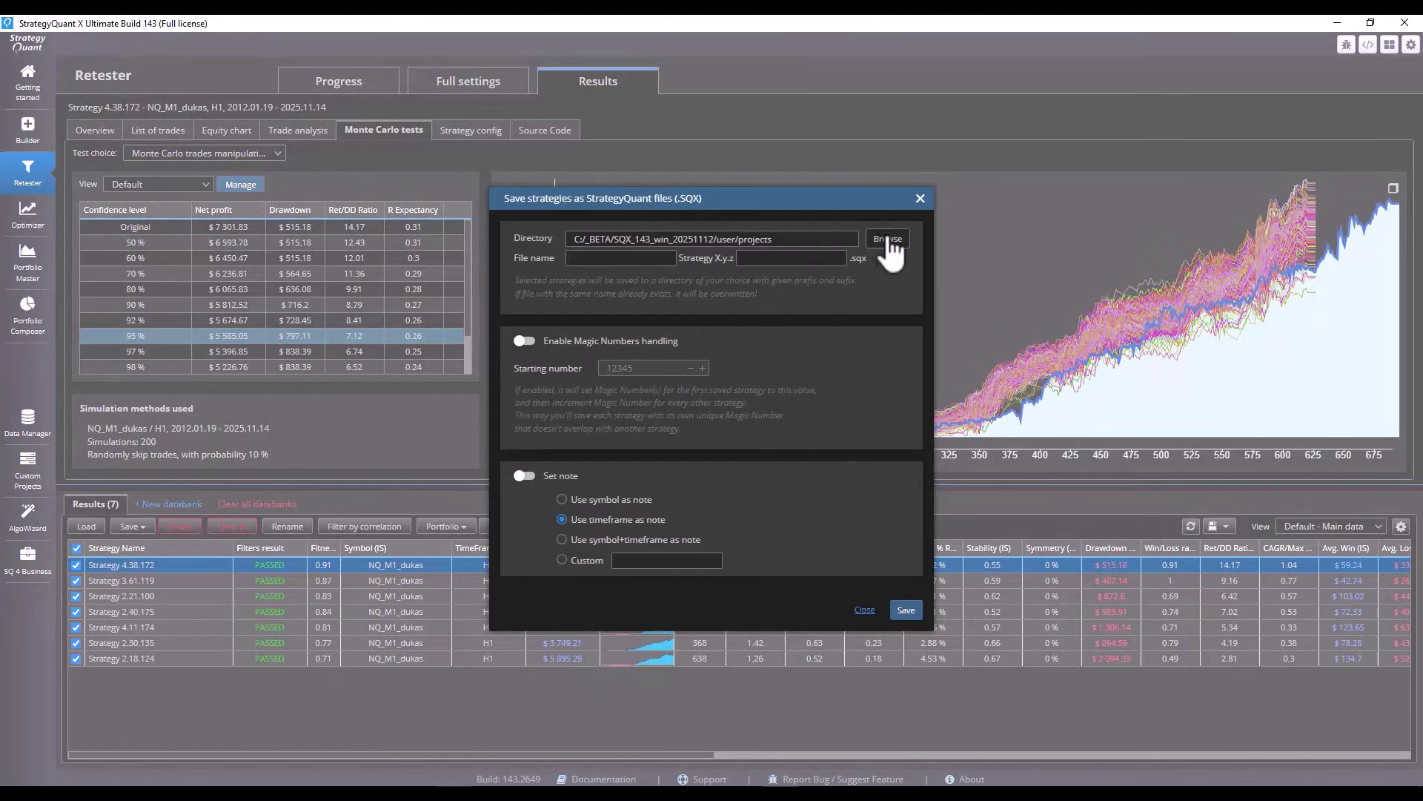
Save the strategies to the AILAB folder, confirming overwrite of existing files
key(Escape)
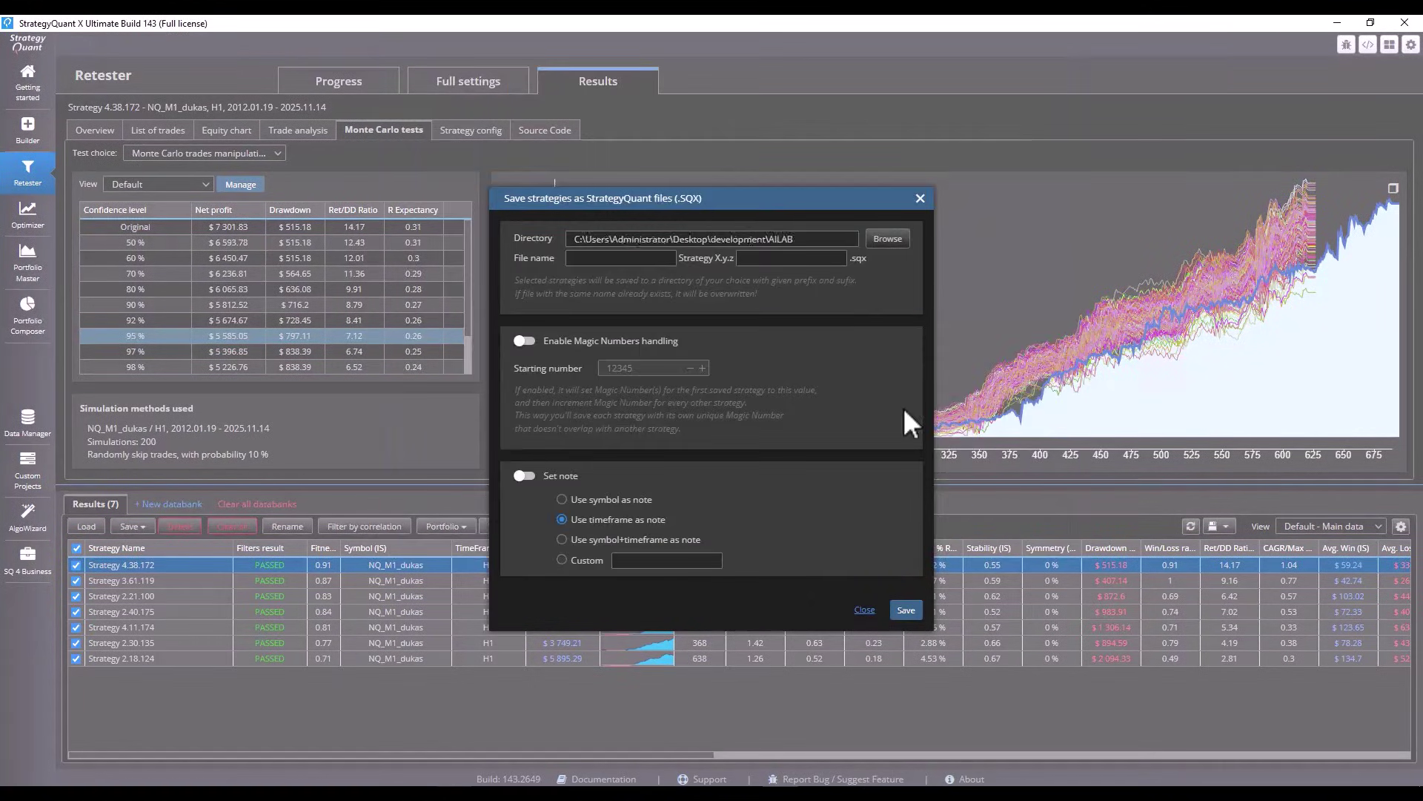
key(Return)
click(904, 451)
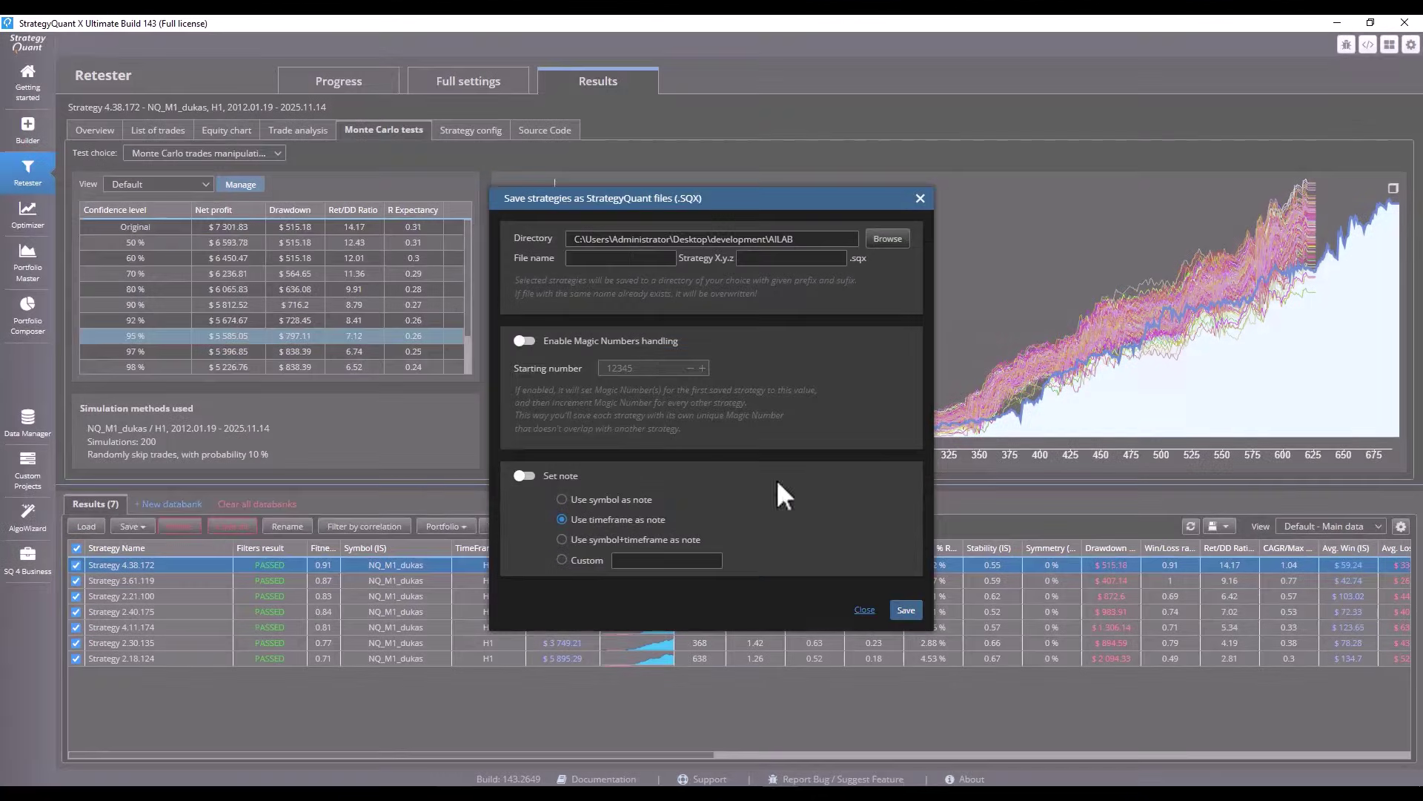